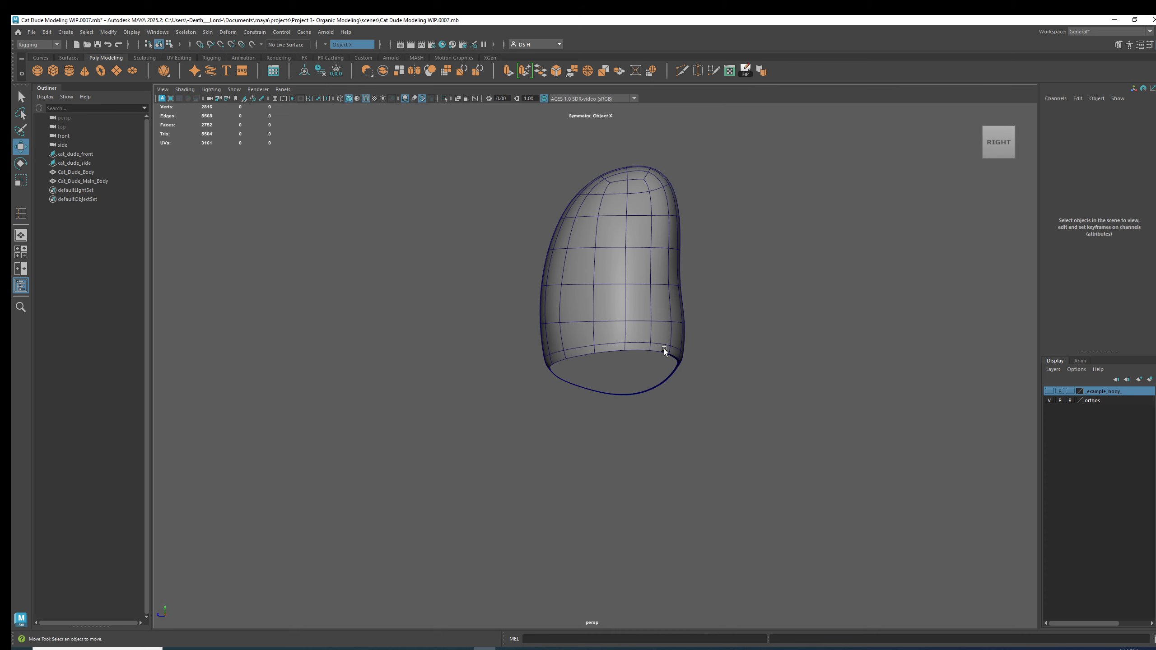
Put the main body mesh in vertex mode and examine its open underside and crotch strip with and without smooth preview.
left_click(601, 393)
key("F9")
key("1")
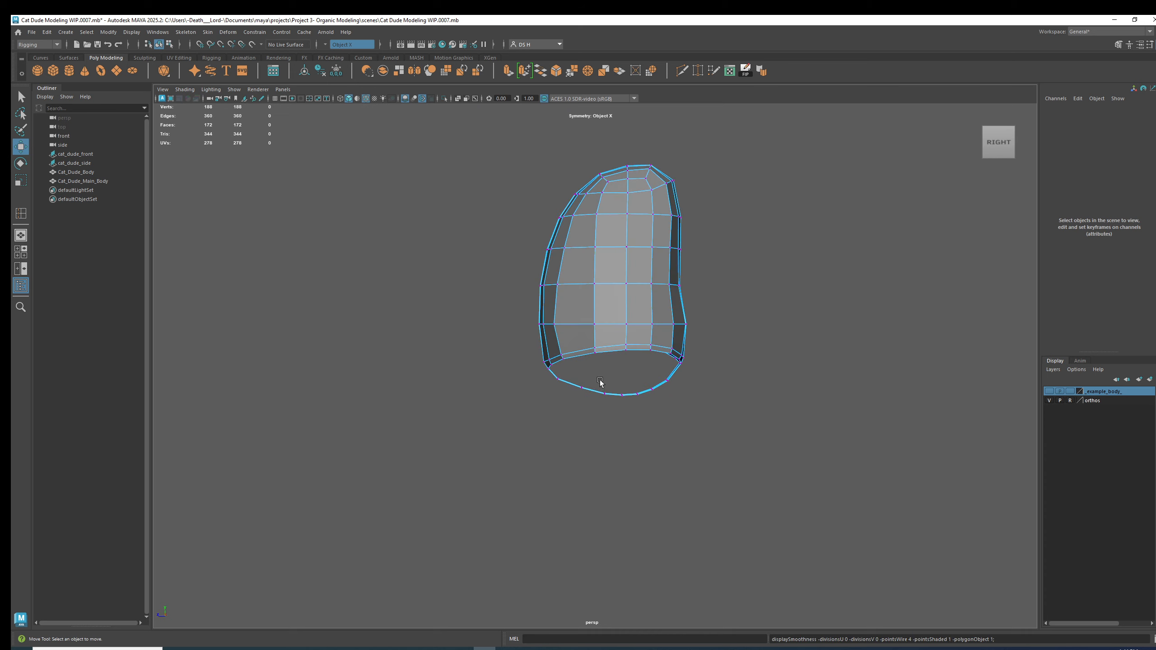
left_click(605, 393)
right_click_drag(542, 391, 694, 432, "alt")
key("3")
left_click(671, 428)
left_click_drag(671, 424, 628, 336, "alt")
middle_click_drag(628, 335, 683, 410, "alt")
right_click_drag(683, 409, 911, 478, "alt")
left_click_drag(911, 478, 771, 395, "alt")
middle_click_drag(771, 396, 728, 361, "alt")
key("1")
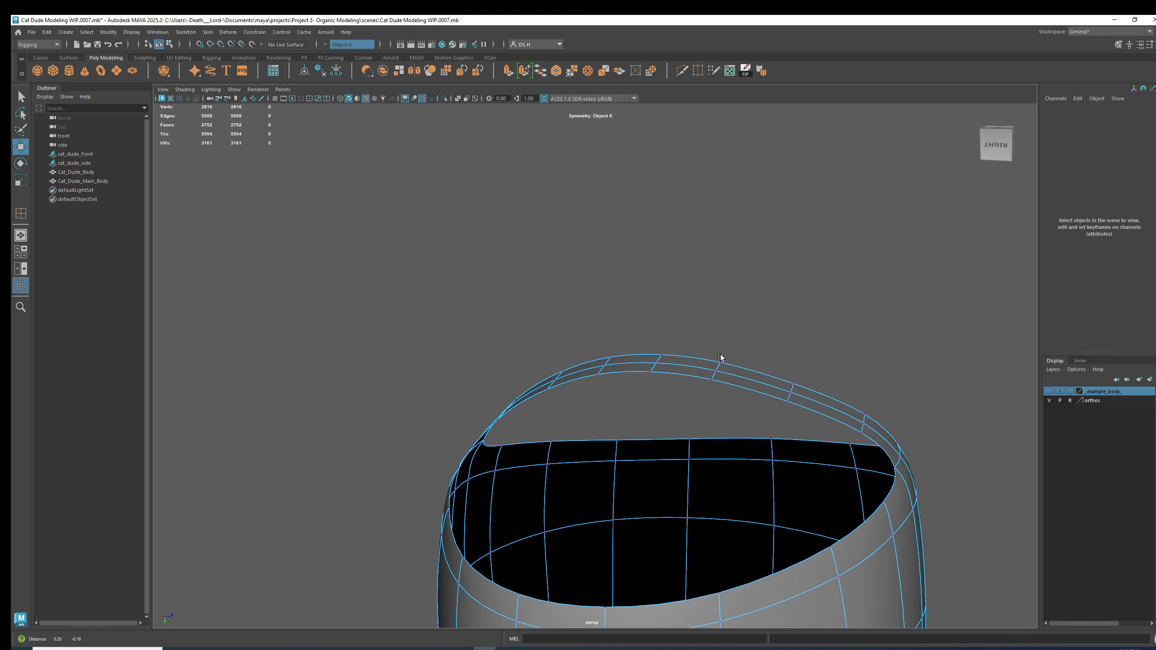
Examine the crotch strip's vertices and the rim of the bottom opening with smooth preview on.
left_click_drag(777, 376, 799, 406)
left_click_drag(800, 405, 812, 409, "alt")
left_click_drag(820, 400, 828, 400)
left_click_drag(686, 395, 720, 369)
key("3")
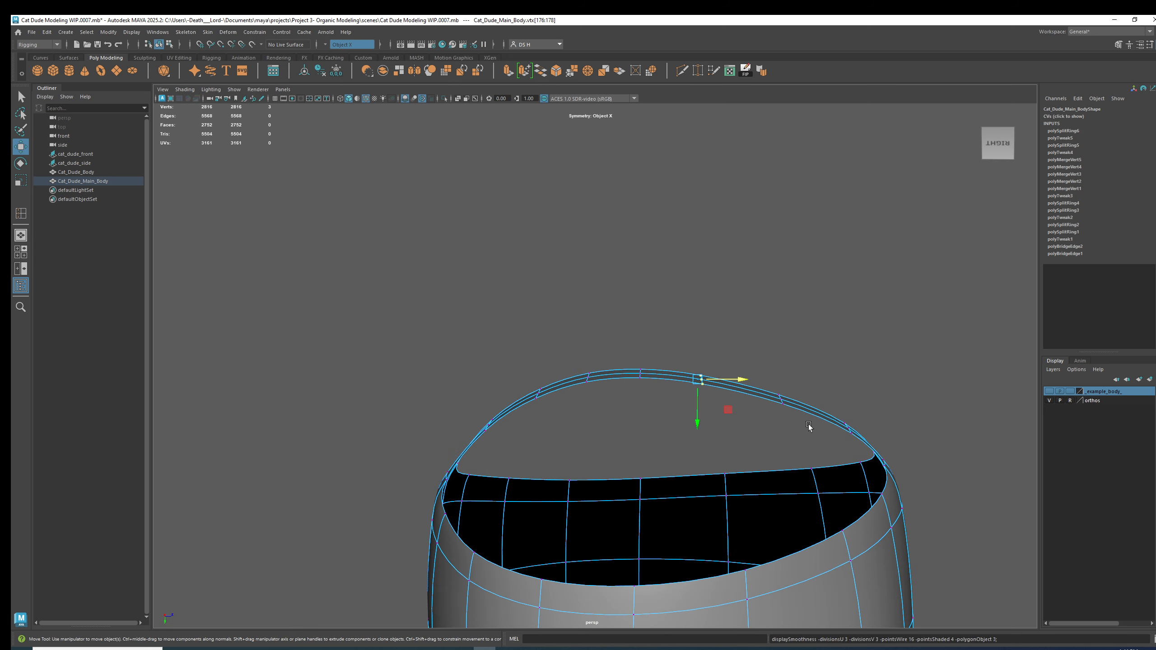
left_click_drag(809, 426, 804, 426, "alt")
left_click_drag(697, 438, 774, 451)
left_click(798, 459)
right_click_drag(773, 451, 490, 439, "alt")
left_click_drag(491, 439, 490, 351, "alt")
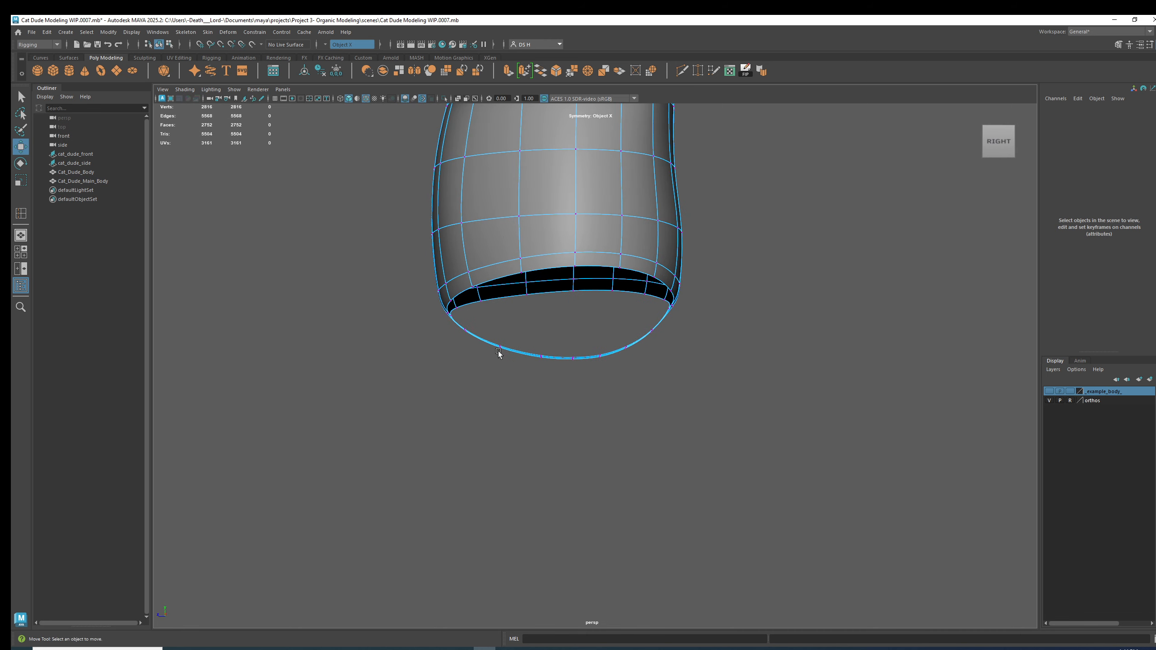
Chamfer the two front vertices where the crotch strip meets the body, with a width of 0.25.
left_click_drag(701, 410, 828, 413, "alt")
right_click_drag(588, 333, 865, 515, "alt")
key("1")
left_click_drag(705, 416, 679, 335, "alt")
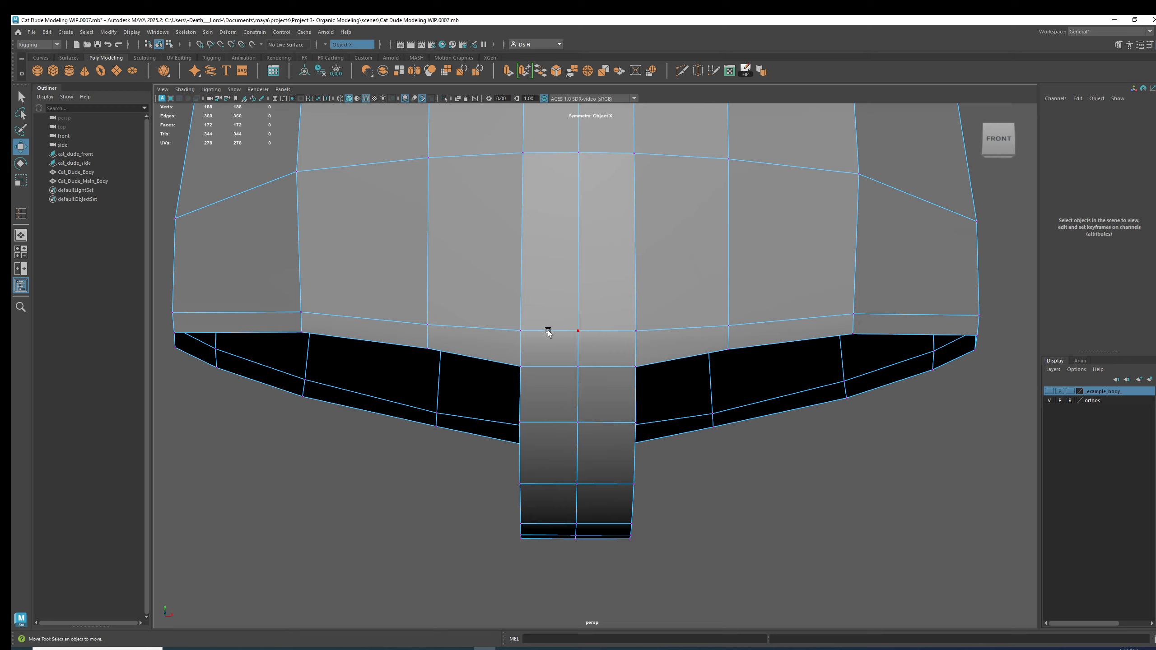
right_click_drag(547, 328, 682, 399, "alt")
left_click(680, 369)
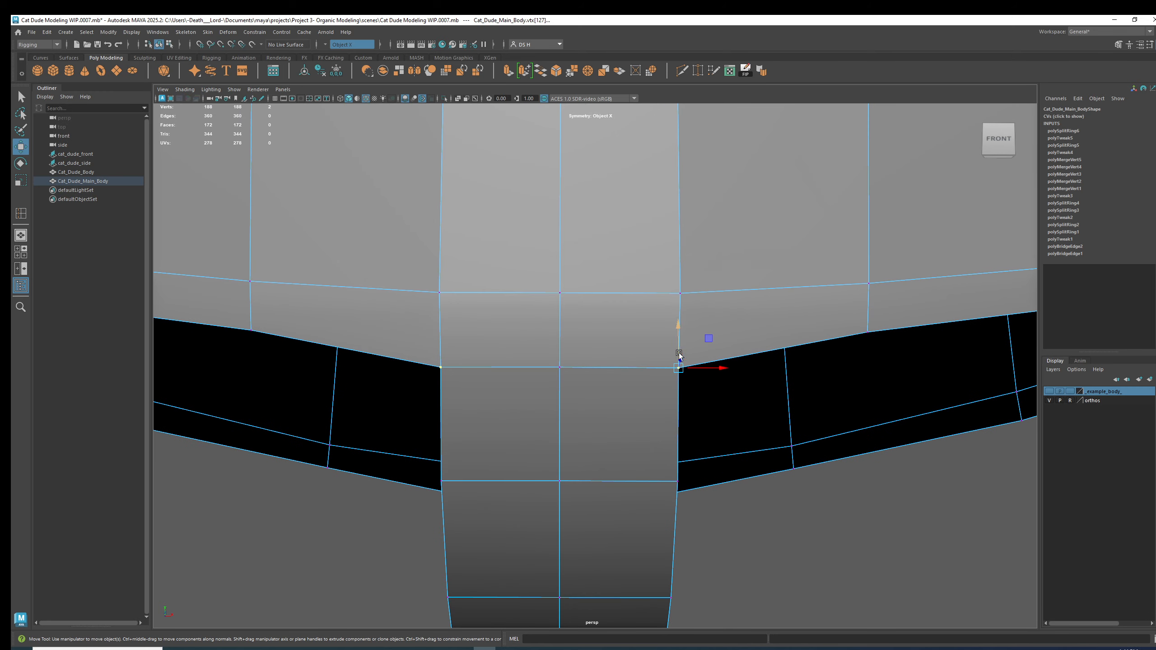
left_click_drag(690, 406, 587, 348, "alt")
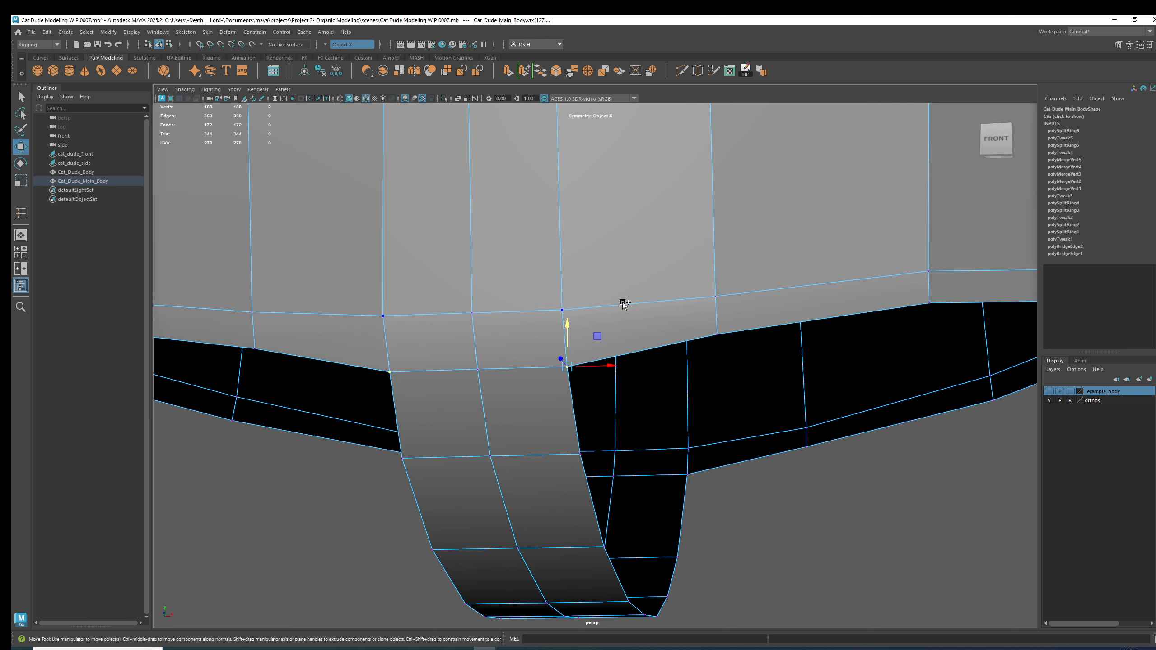
scroll(624, 304, "down", 3)
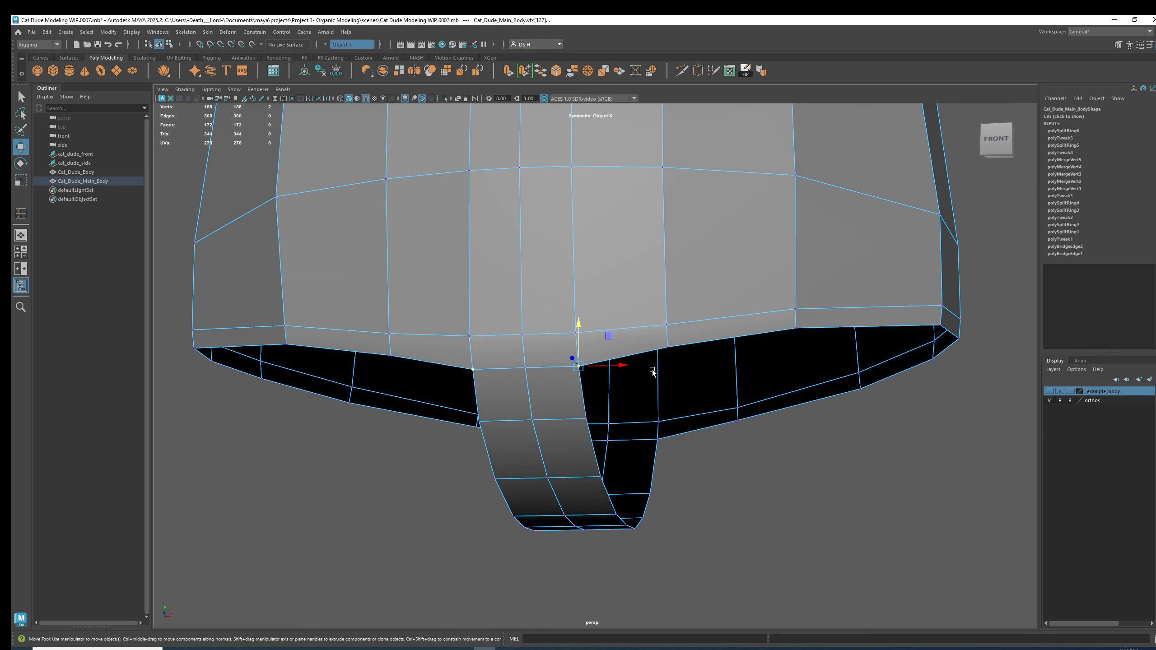
right_click(641, 252, "shift")
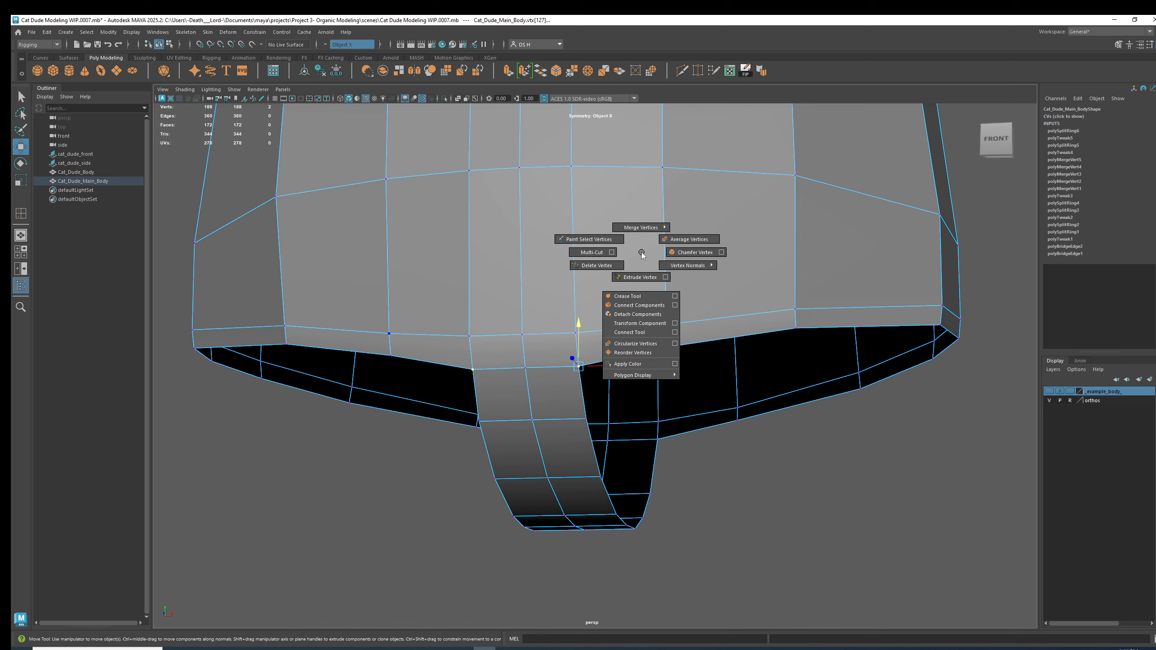
left_click(686, 253)
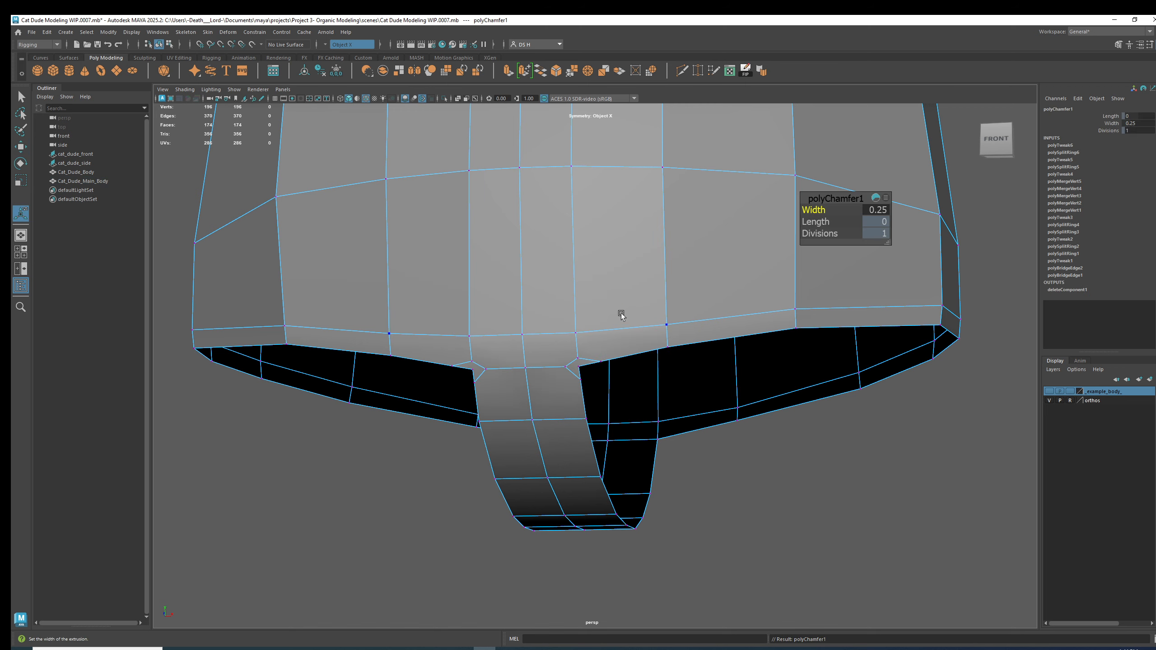
Delete the leftover outer corner vertices beside the chamfers at the front of the crotch strip.
scroll(620, 316, "up", 5)
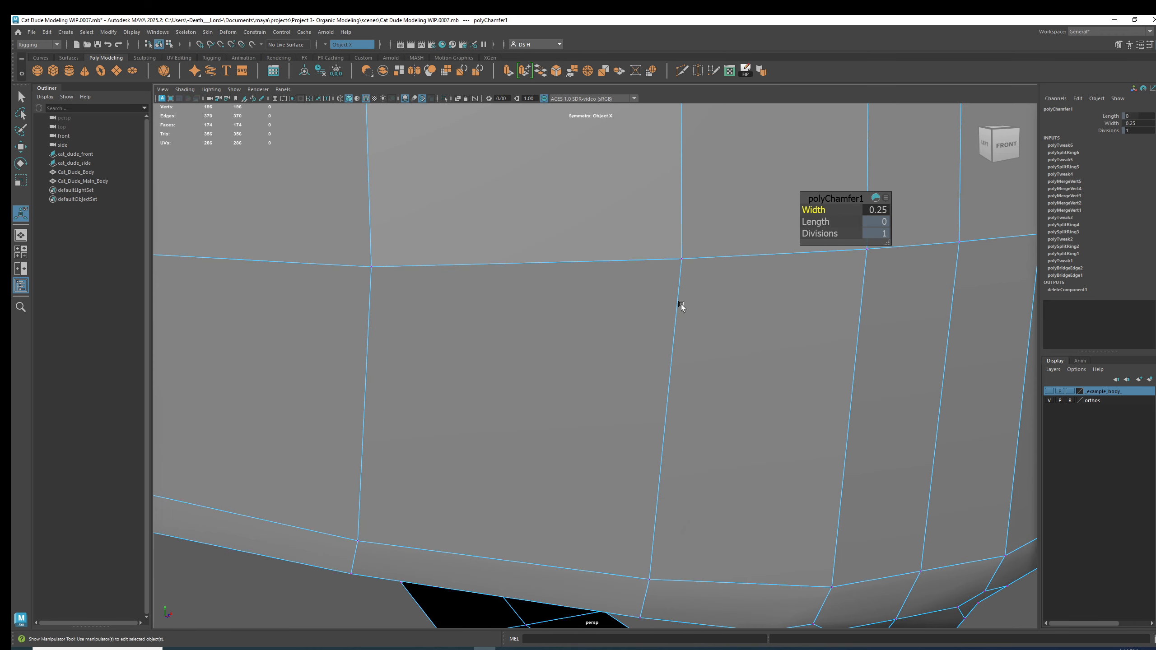
left_click_drag(719, 330, 535, 299, "alt")
right_click_drag(534, 299, 544, 325, "alt")
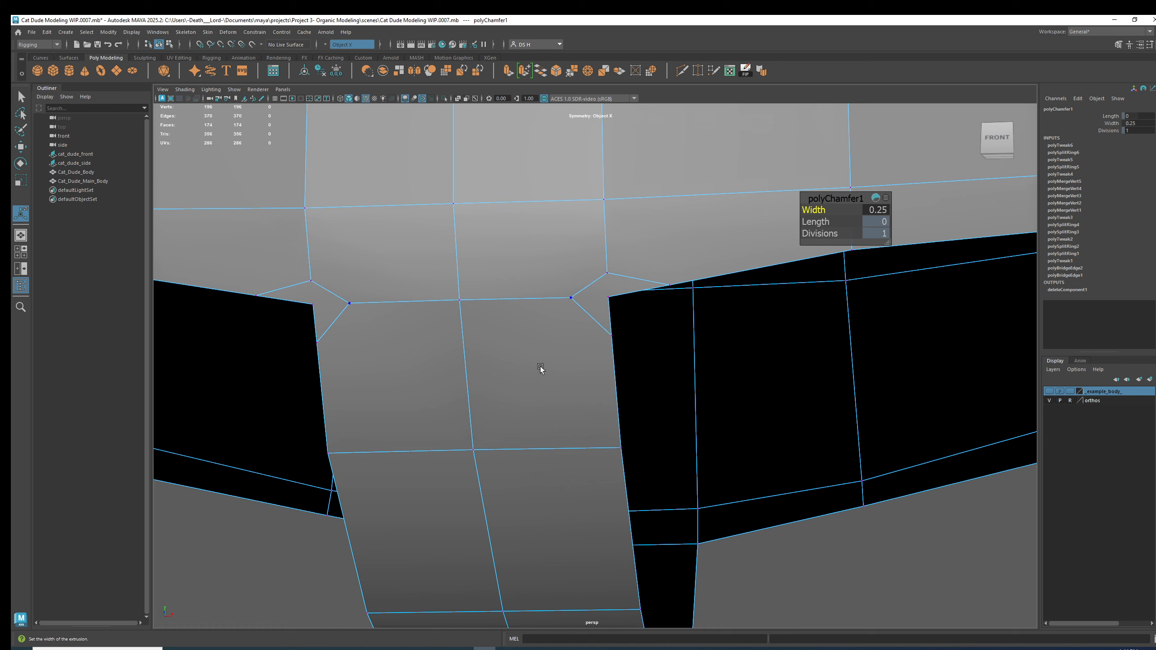
left_click(609, 297)
key("w")
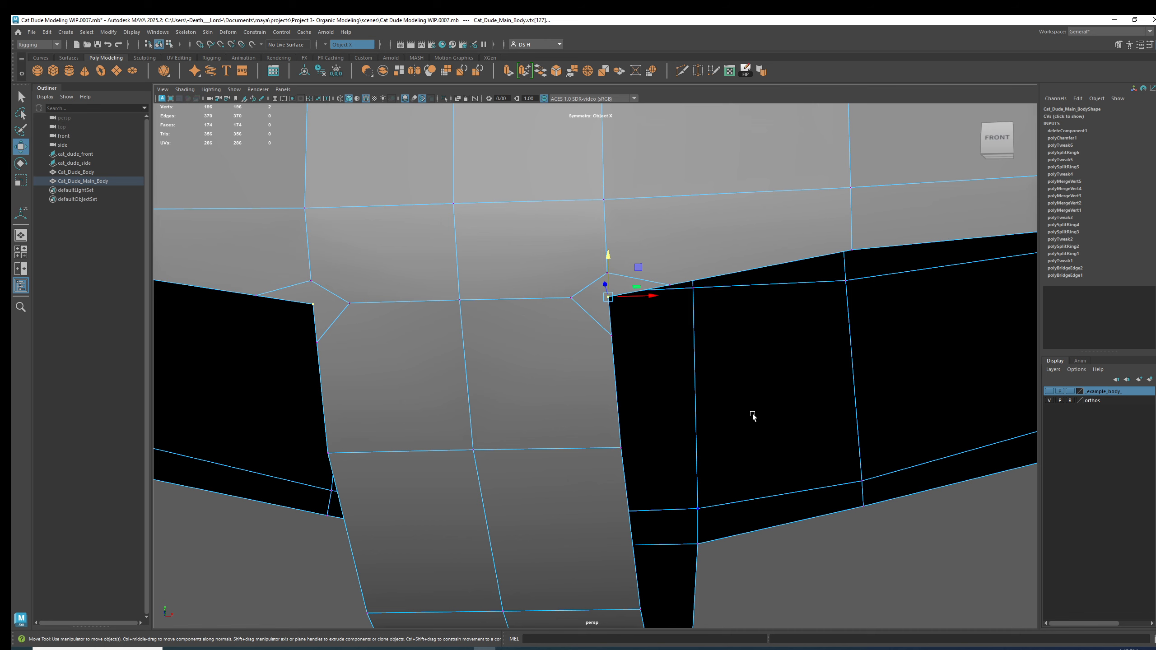
key("Delete")
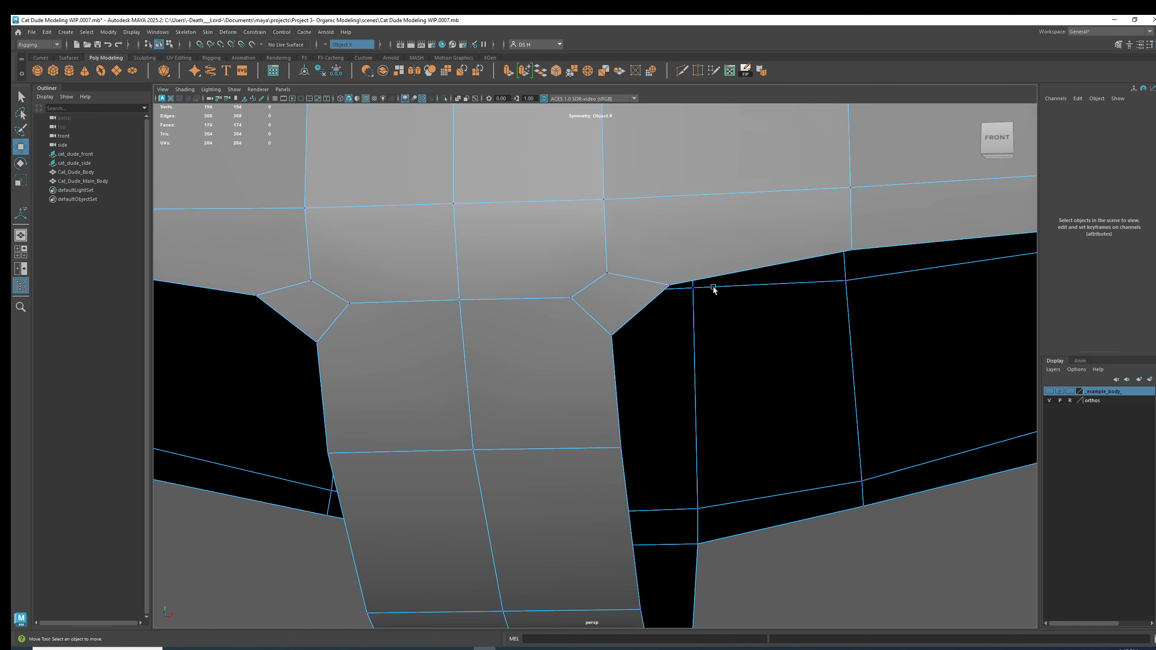
Compare the front corners of the crotch strip with the reference drawing in the front view.
scroll(614, 289, "down", 4)
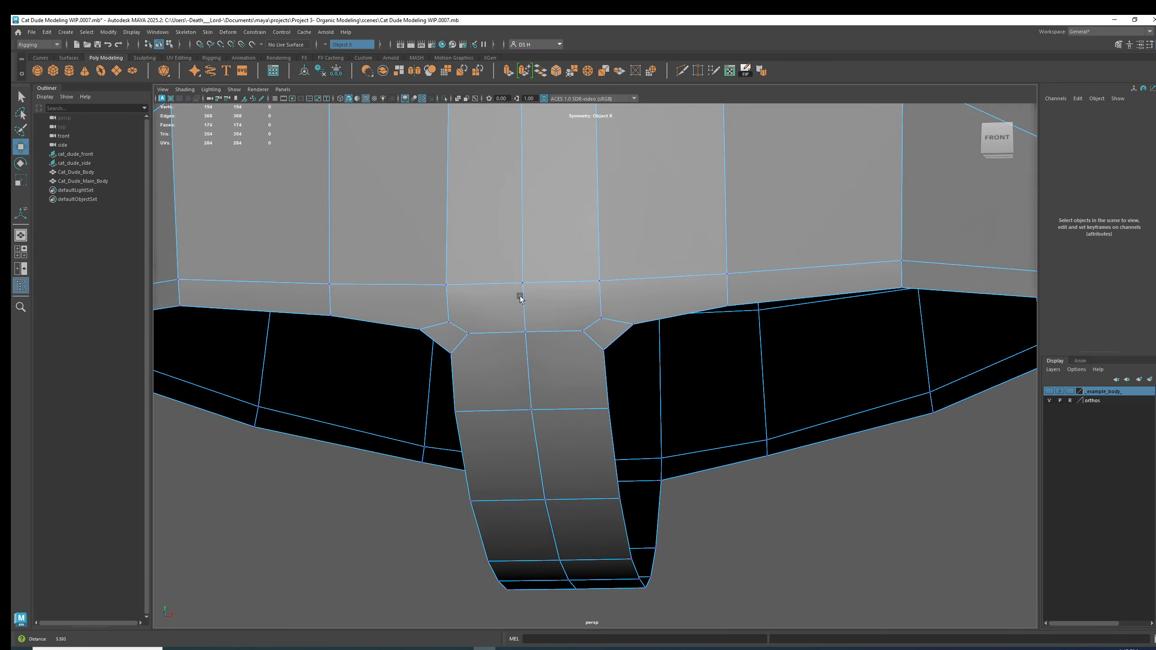
scroll(520, 298, "down", 2)
key("space")
key("space")
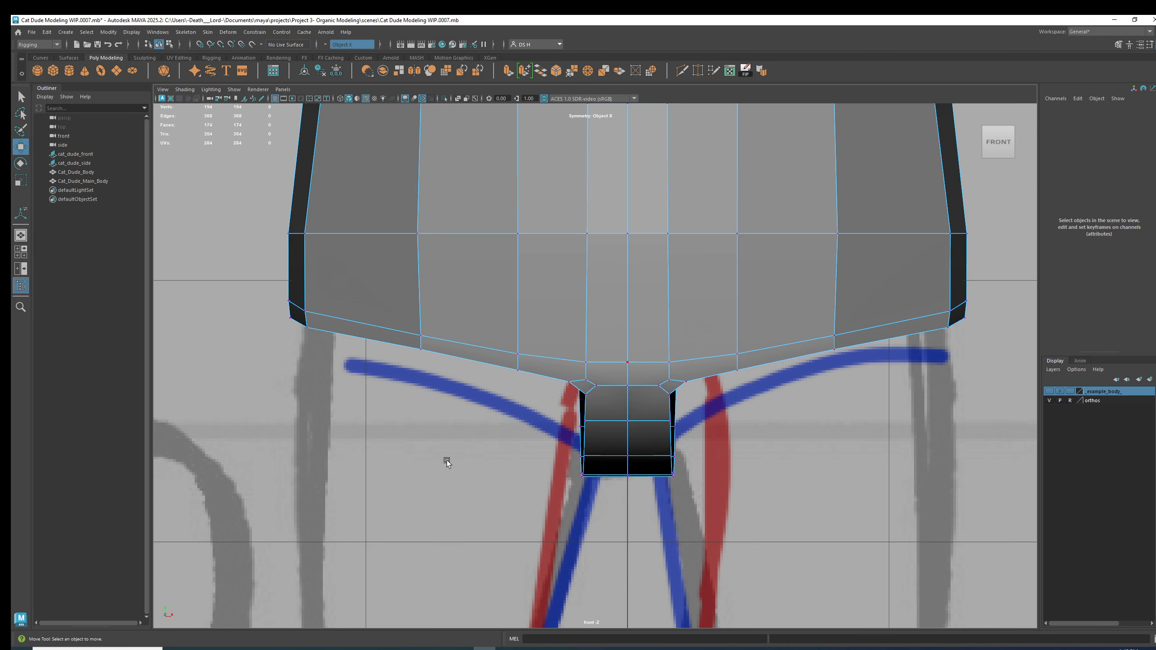
scroll(728, 391, "up", 5)
key("space")
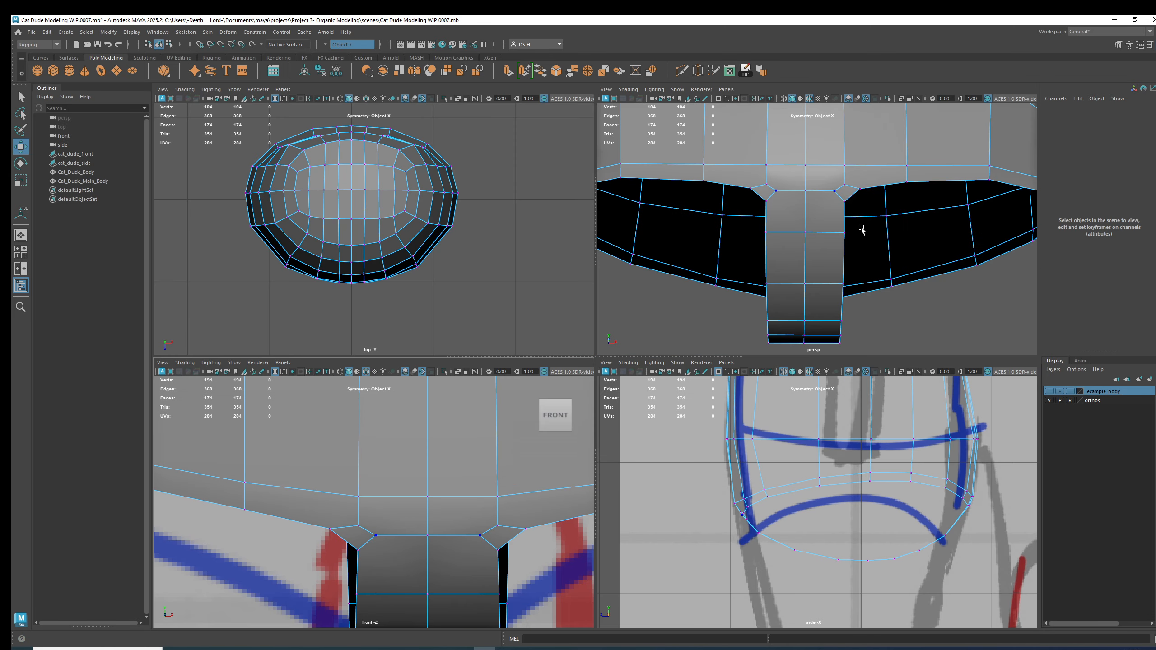
key("space")
Chamfer the two back vertices where the crotch strip joins the body, with a width of 0.25.
left_click_drag(904, 291, 646, 335, "alt")
left_click(560, 396)
left_click_drag(566, 393, 570, 386, "alt")
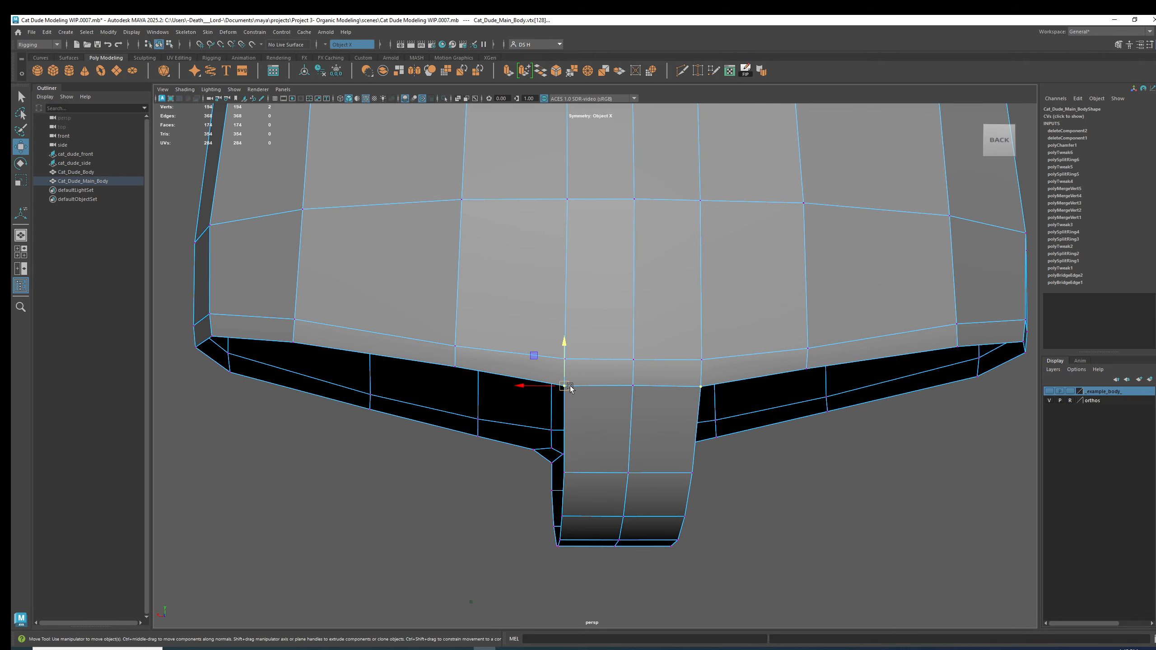
right_click(657, 278, "shift")
right_click_drag(657, 278, 719, 278, "shift")
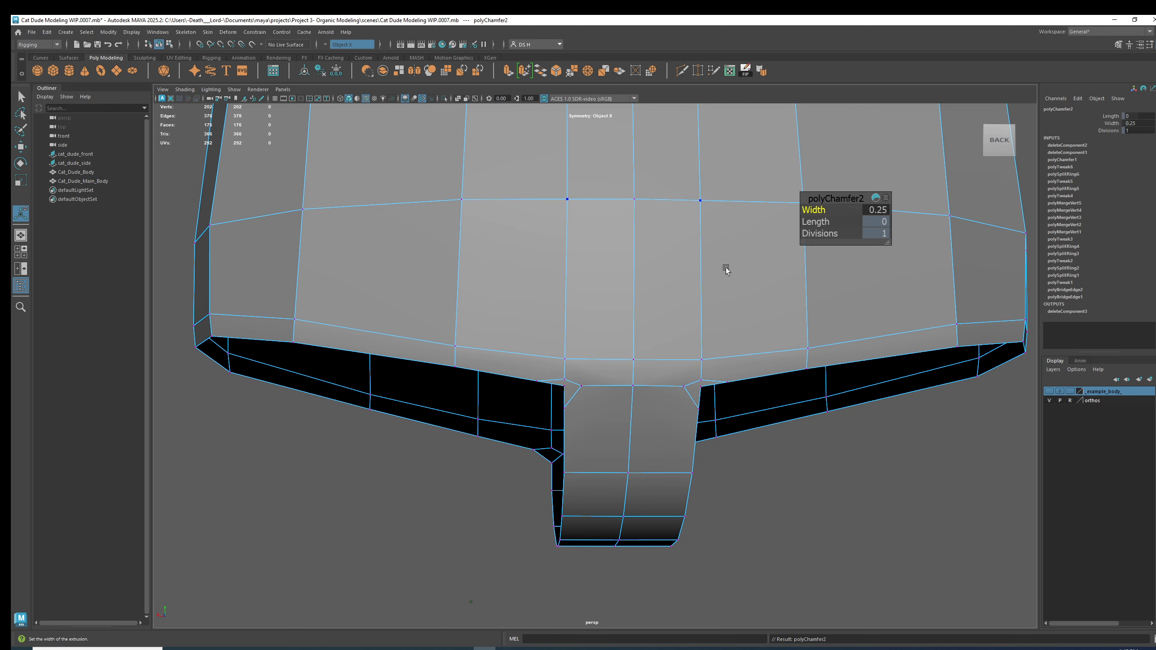
Delete the leftover outer corner vertices beside the chamfers at the back of the crotch strip.
left_click_drag(612, 368, 638, 378, "alt")
right_click_drag(637, 379, 834, 467, "alt")
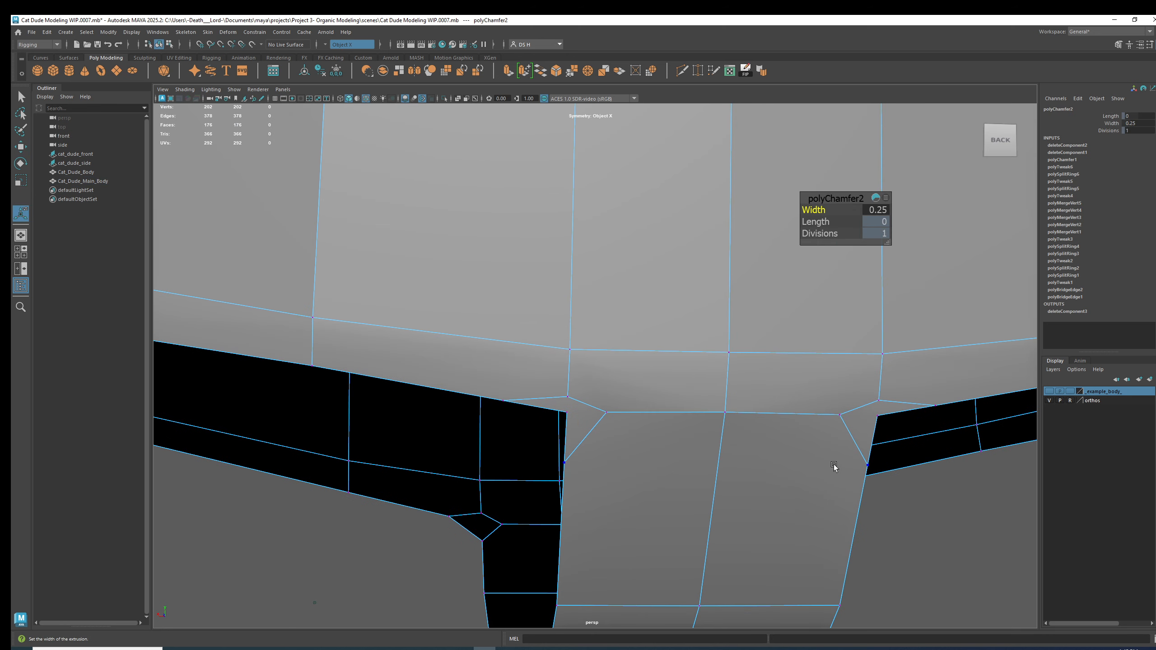
left_click(950, 512)
left_click(571, 418)
left_click_drag(620, 420, 666, 404, "alt")
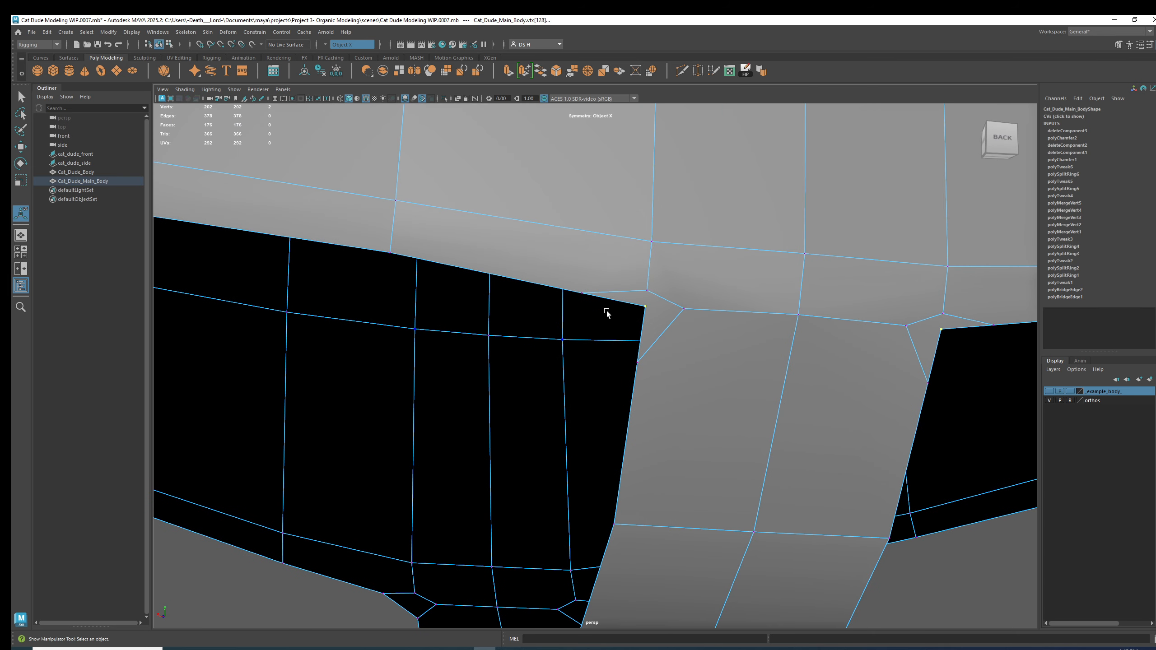
key("Delete")
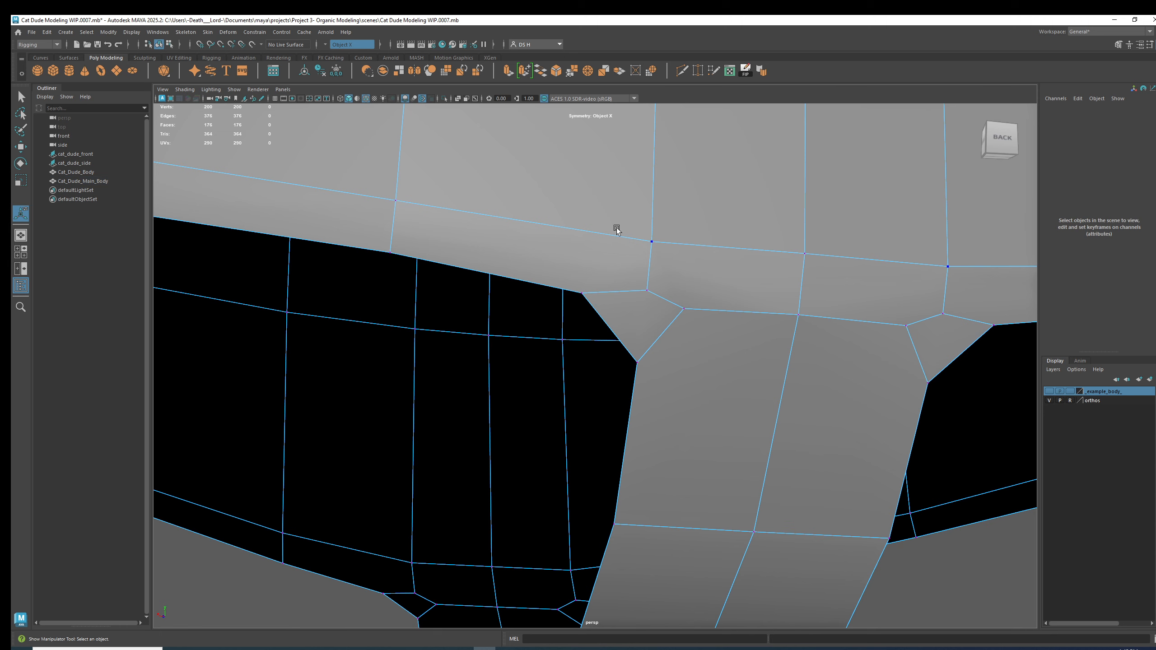
Select the top vertices of the front corner faces in the front view and set the transform constraint to Surface Slide.
right_click_drag(840, 334, 642, 334, "alt")
key("space")
key("space")
key("q")
right_click_drag(637, 390, 787, 330, "alt")
left_click(793, 323)
key("w")
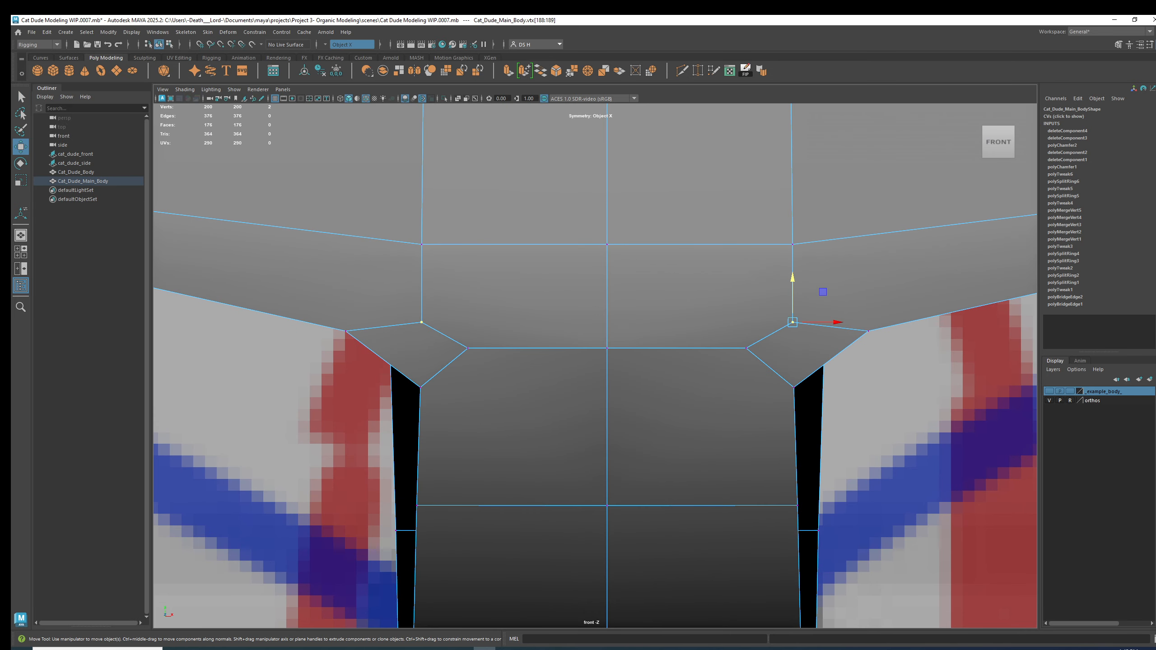
left_click(1118, 44)
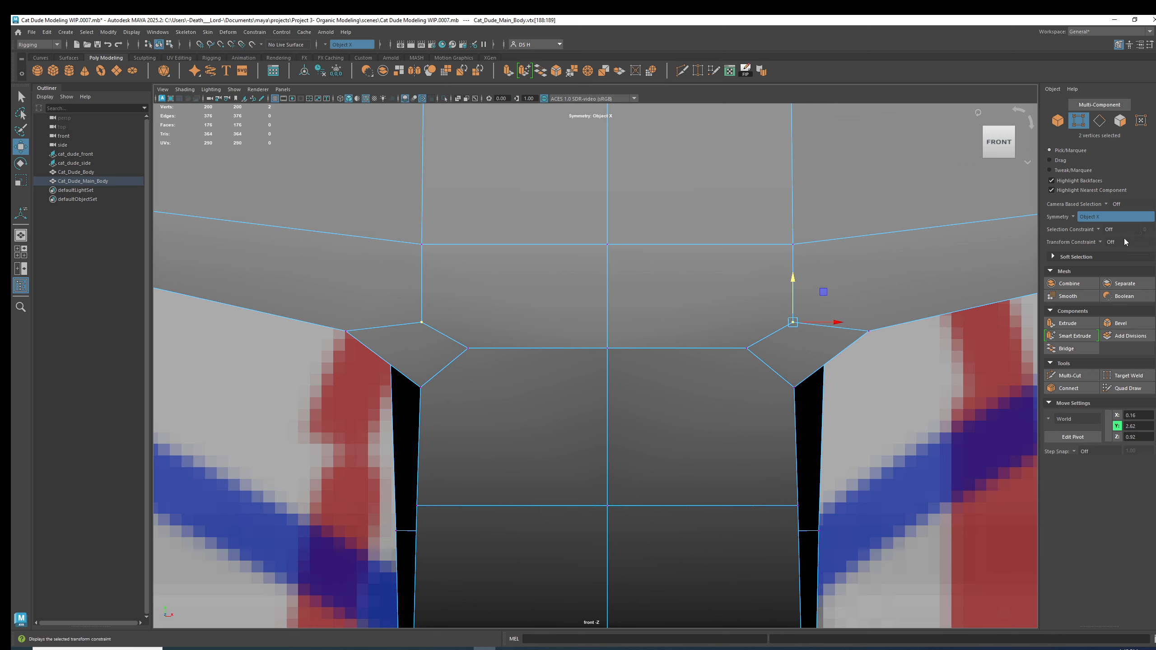
left_click(1052, 241)
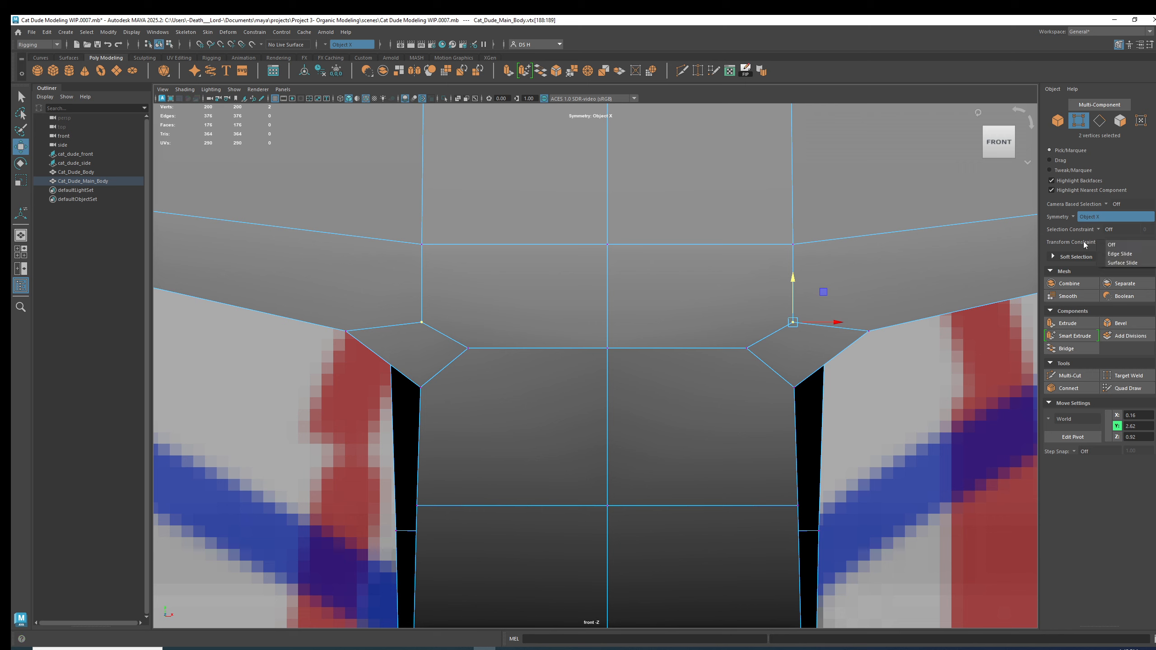
left_click(1122, 263)
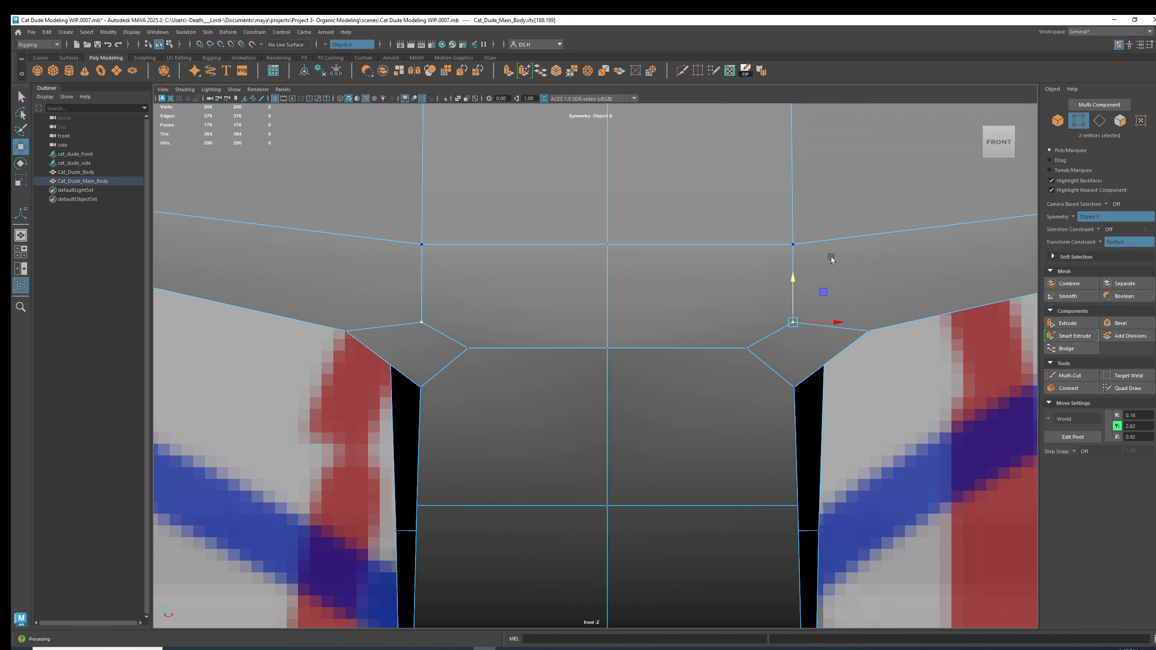
Slide the top vertices of both front corner faces up and outward along the surface to widen the corners.
left_click_drag(811, 314, 811, 293)
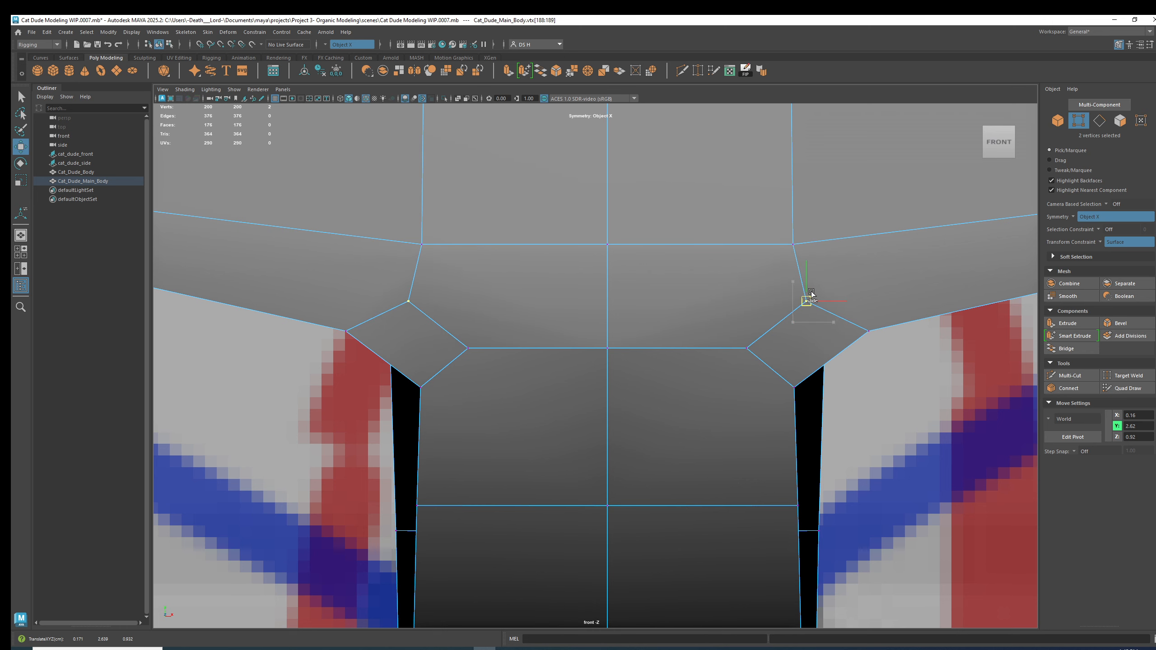
scroll(811, 293, "down", 5)
scroll(972, 357, "up", 4)
left_click_drag(734, 323, 745, 311)
scroll(810, 300, "down", 3)
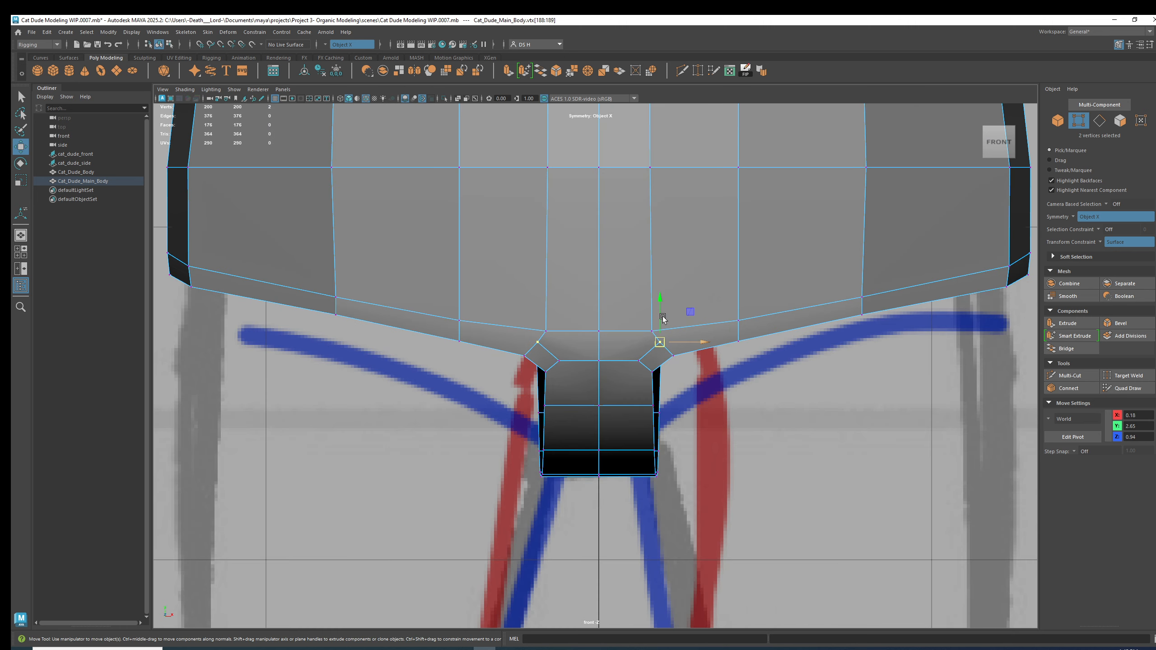
scroll(688, 333, "up", 3)
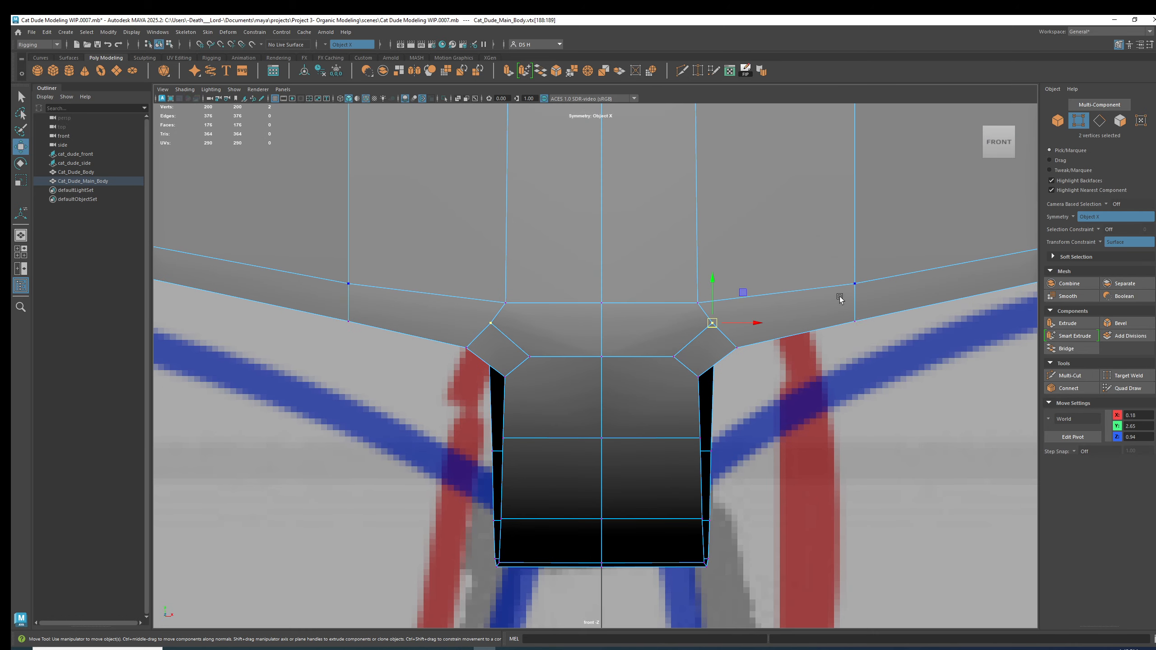
Slide the inner front corner vertices slightly toward the centre line and nudge one lower corner vertex slightly down.
left_click_drag(712, 323, 694, 357)
left_click(674, 357)
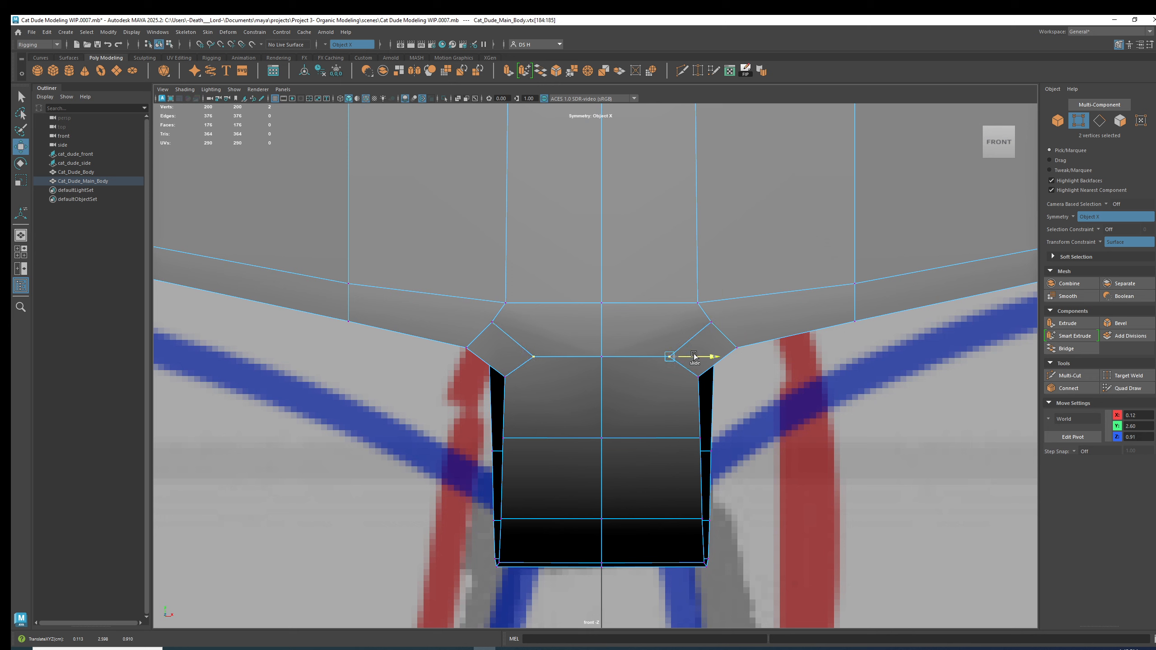
left_click(698, 378)
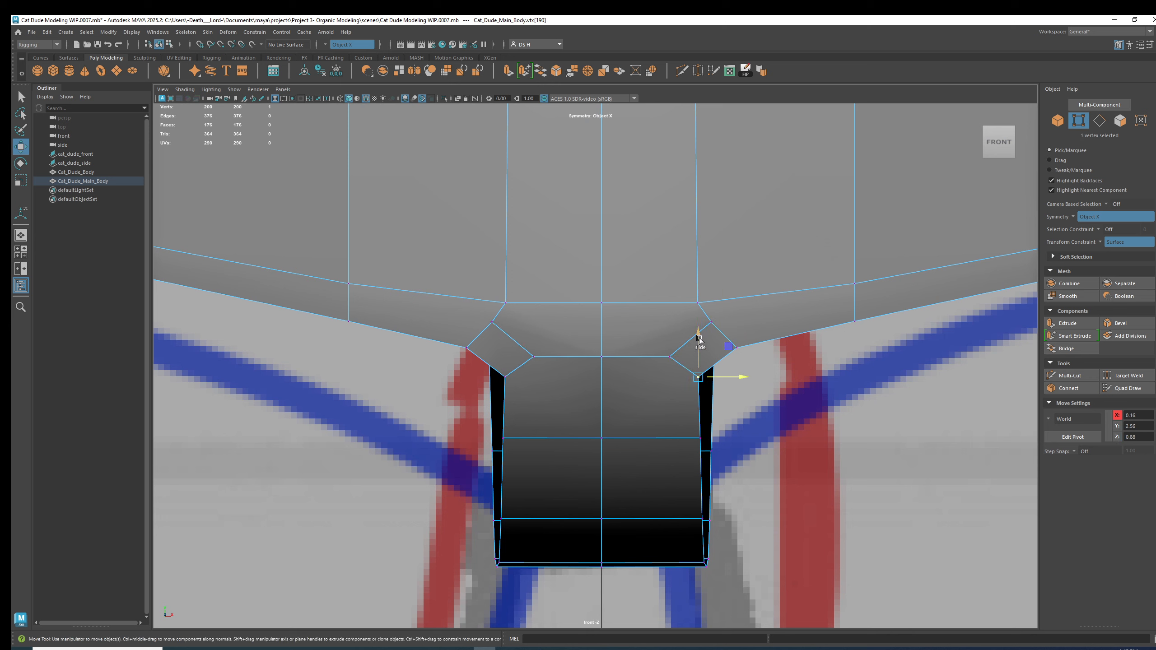
left_click_drag(700, 346, 697, 343)
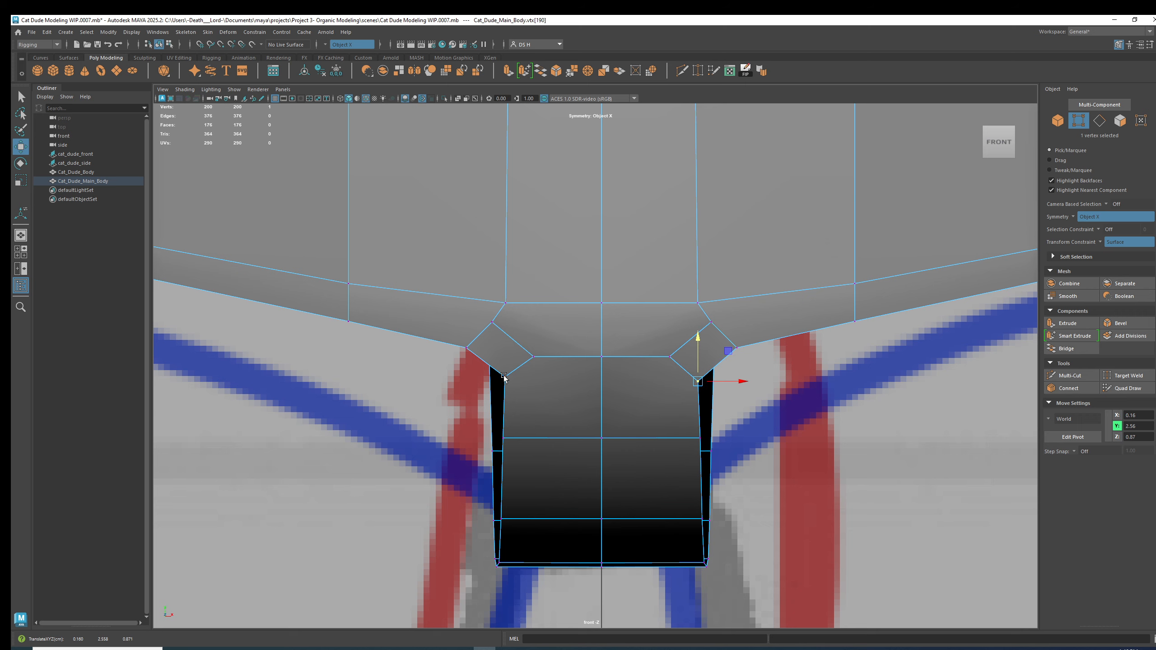
key("ctrl+y")
Check the whole body's shape in smooth preview against the front reference, then restore the unsmoothed display.
scroll(528, 364, "down", 8)
scroll(545, 384, "up", 5)
key("3")
right_click_drag(661, 385, 687, 437)
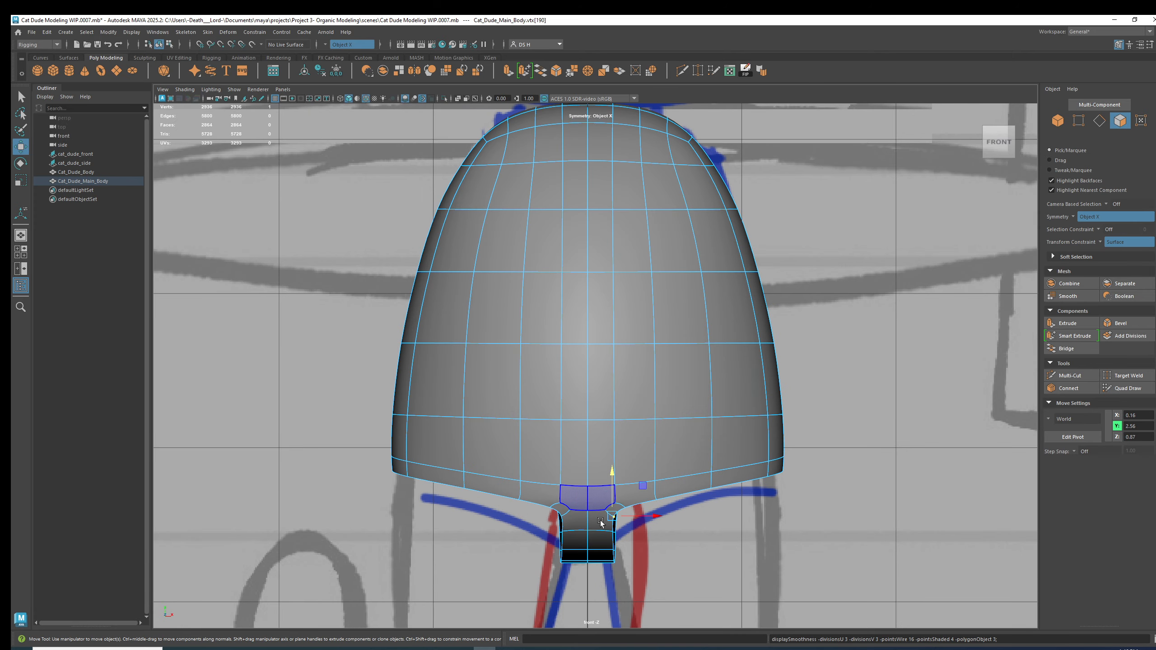
key("1")
Try sliding the selected lower corner vertex of the crotch strip to a new position on the surface.
middle_click_drag(575, 509, 590, 354, "alt")
right_click_drag(591, 353, 769, 380, "alt")
right_click_drag(445, 299, 882, 475, "alt")
right_click_drag(742, 371, 704, 369)
mouse_move(741, 360)
left_mouse_down()
mouse_move(800, 355)
mouse_move(736, 374)
left_mouse_up()
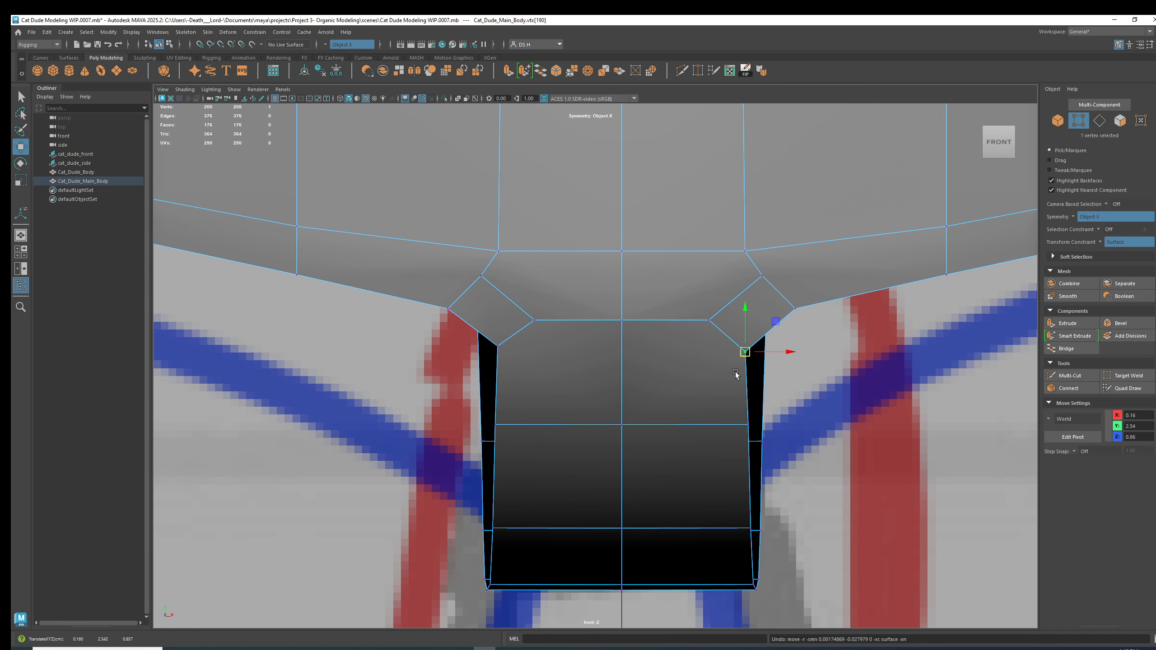
Display the body in wireframe to compare its full outline with the front reference drawing.
right_click_drag(906, 365, 687, 292, "alt")
middle_click_drag(686, 293, 696, 351, "alt")
right_click_drag(696, 350, 625, 314, "alt")
key("4")
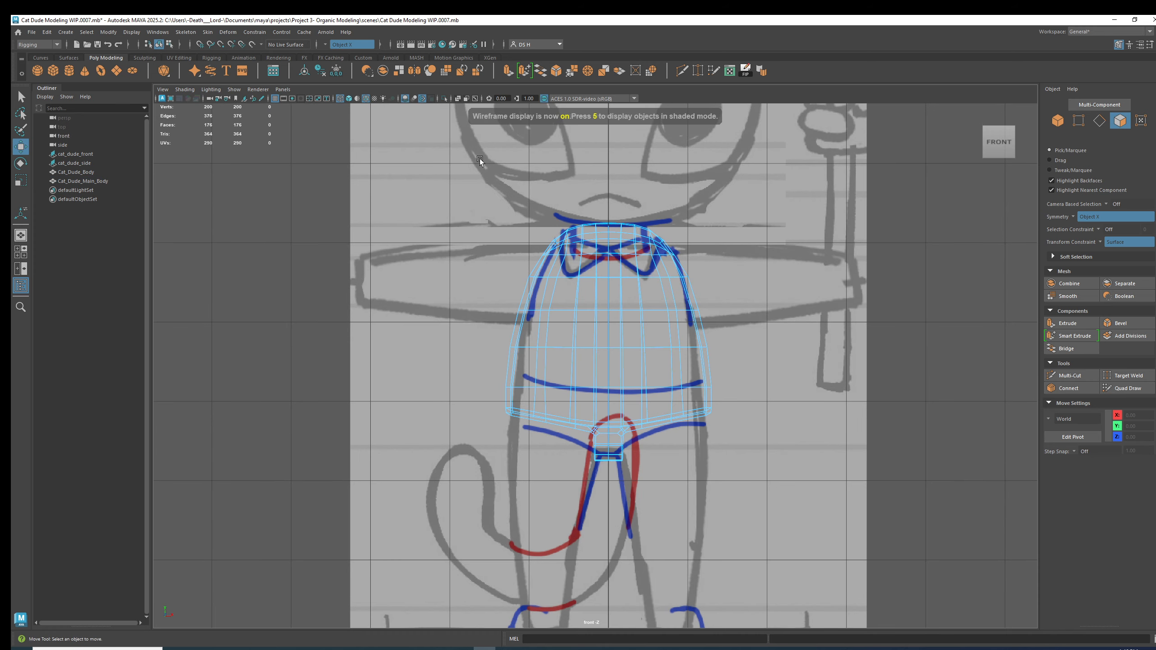
Turn symmetry off and delete all main body faces on the front view's left side of the centre line.
left_click_drag(478, 158, 602, 545)
right_click_drag(662, 272, 663, 296)
left_click(325, 44)
left_click(346, 52)
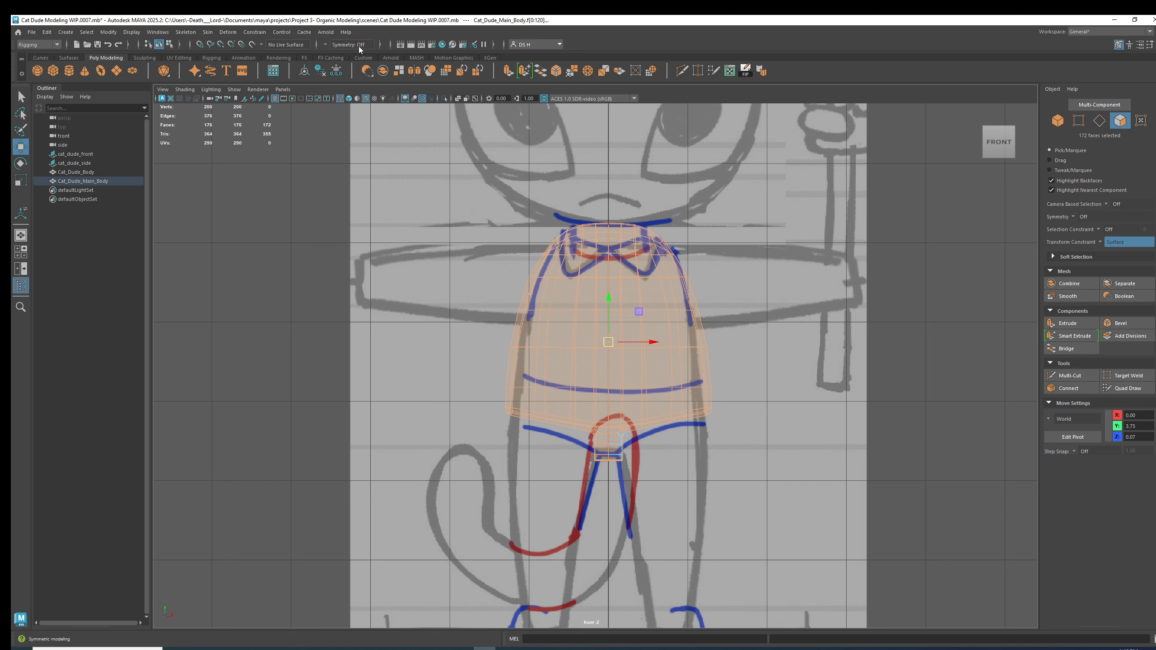
left_click(560, 199)
mouse_move(430, 176)
left_mouse_down()
mouse_move(567, 602)
mouse_move(600, 591)
left_mouse_up()
key("Delete")
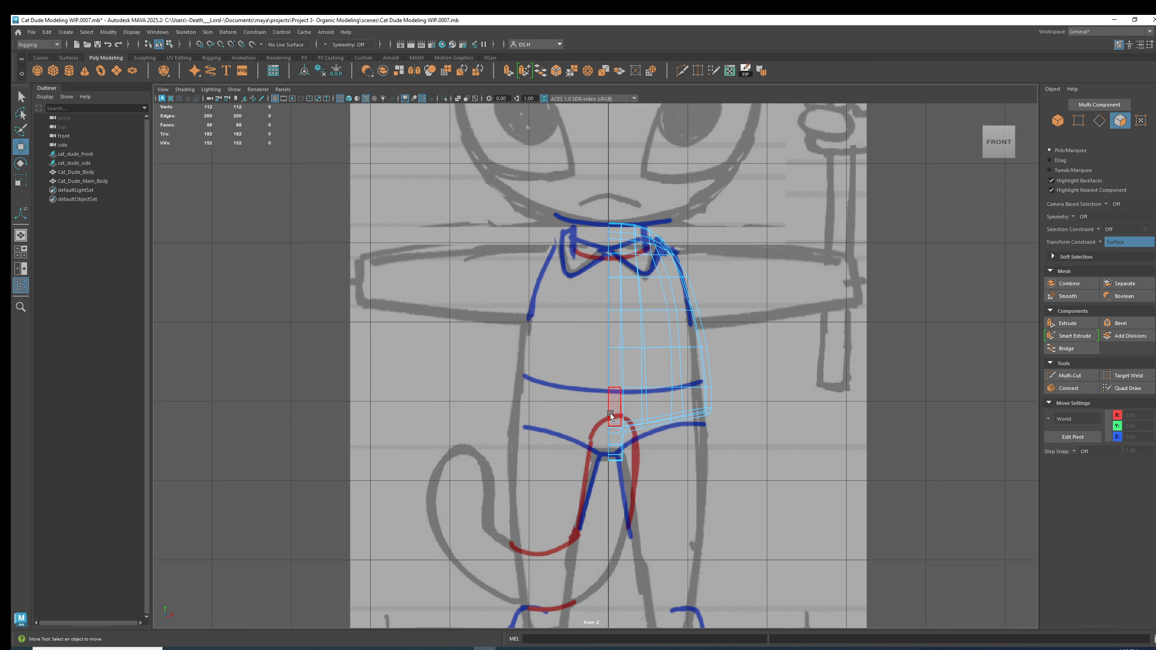
Return the remaining half body to object mode and shaded display.
key("F8")
key("5")
scroll(637, 315, "up", 3)
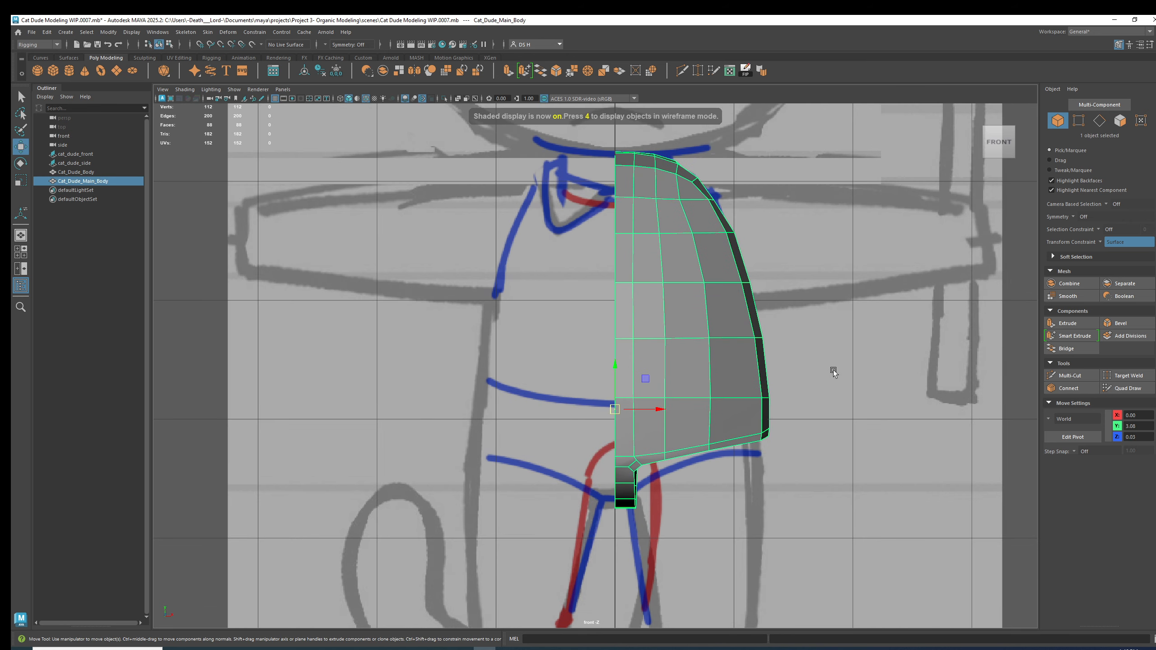
Delete the half body's construction history and freeze its transformations.
left_click(1118, 44)
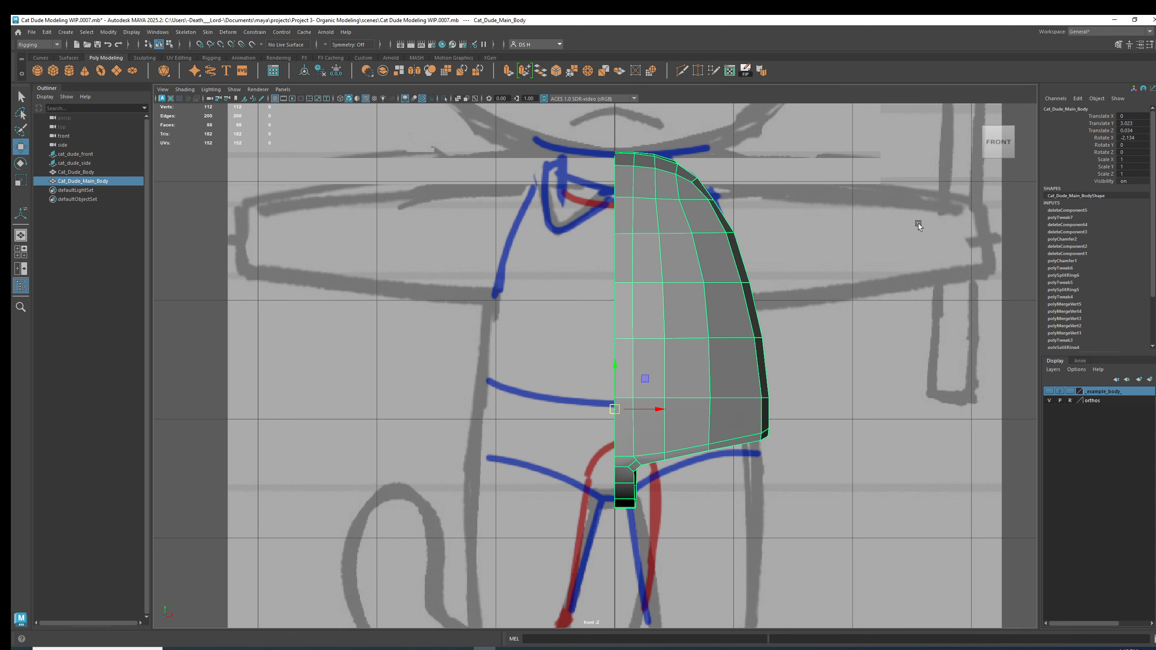
key("alt+shift+d")
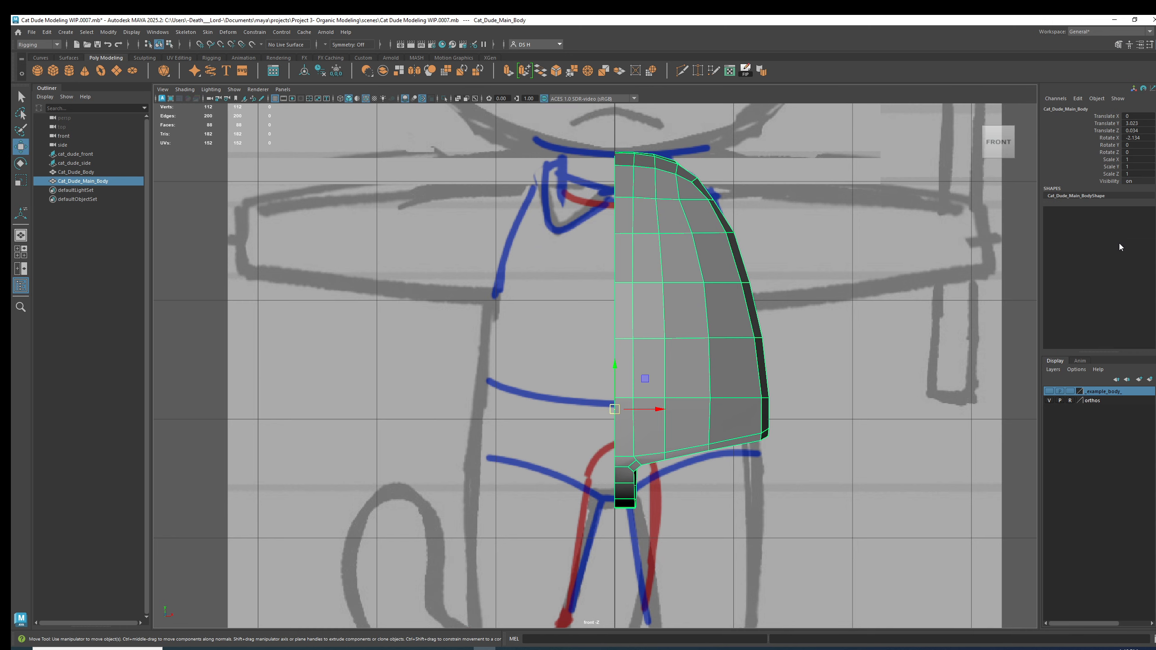
scroll(777, 271, "down", 3)
scroll(842, 280, "up", 4)
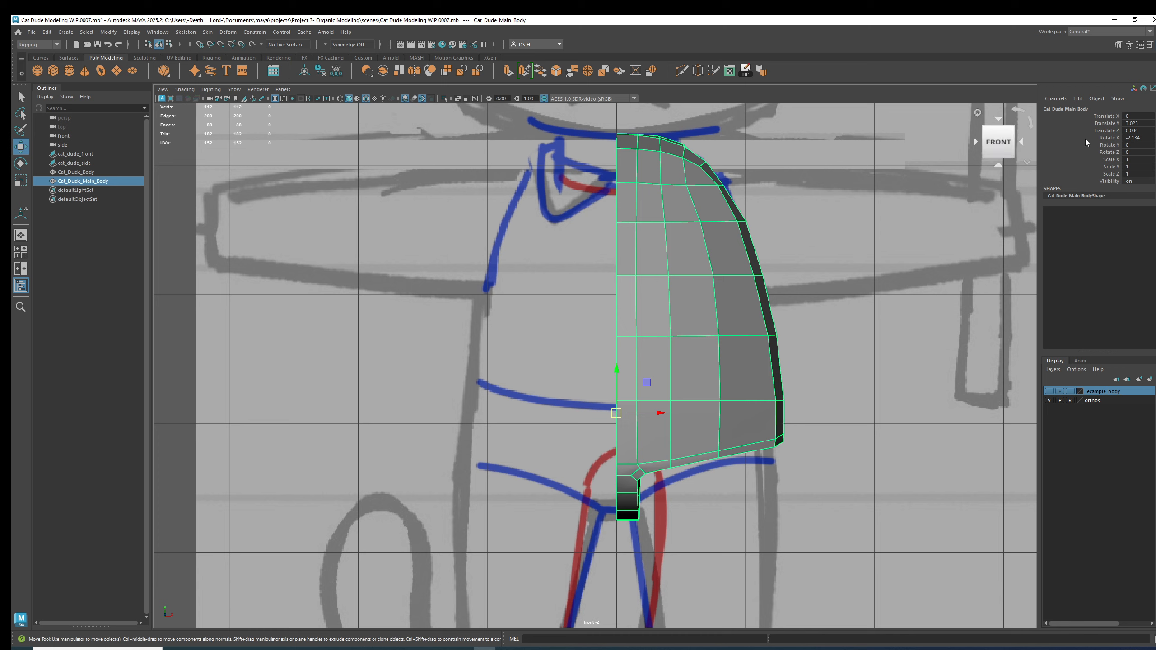
left_click(337, 71)
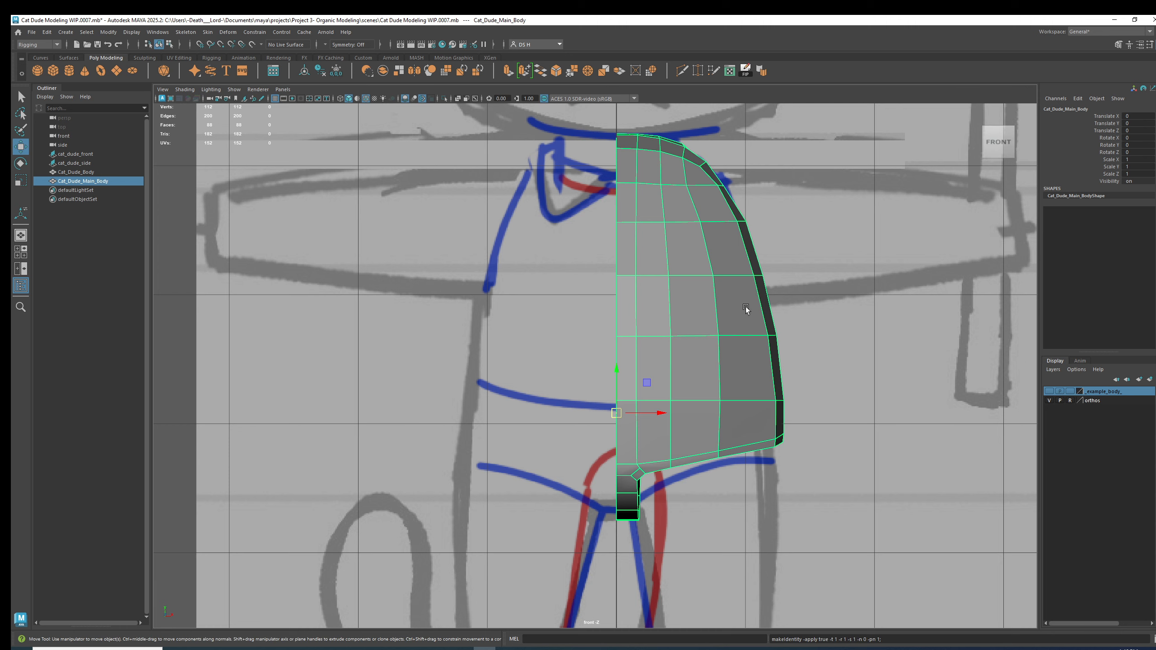
Display the half body in smooth preview against the front reference.
key("3")
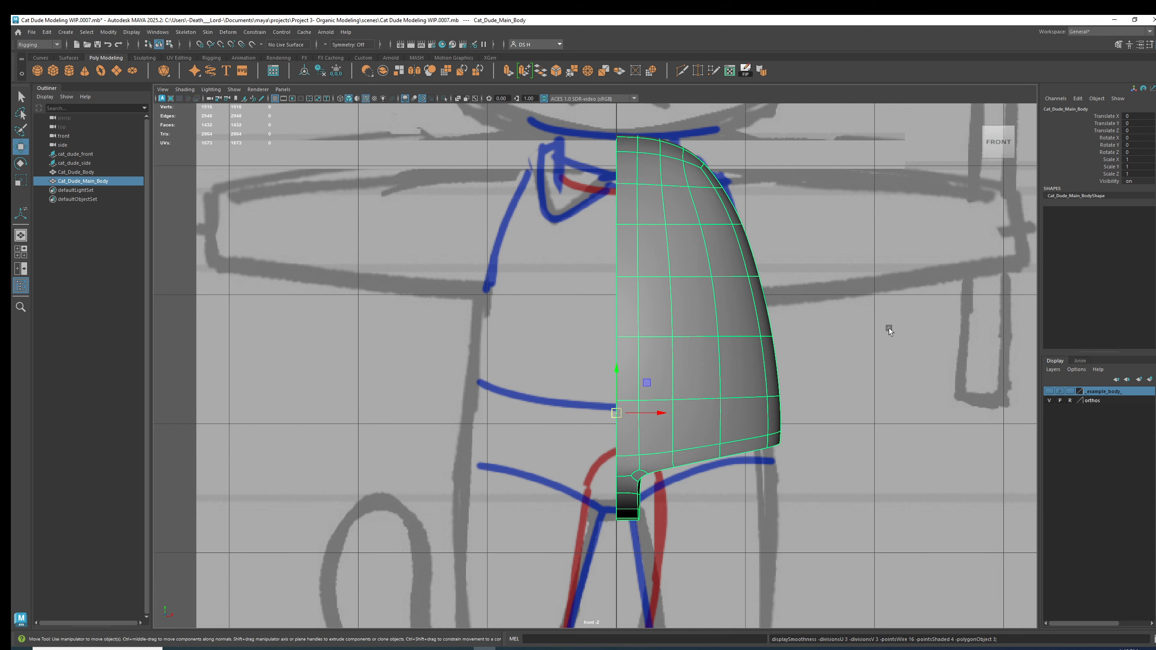
scroll(865, 327, "up", 3)
middle_click_drag(710, 309, 730, 305, "alt")
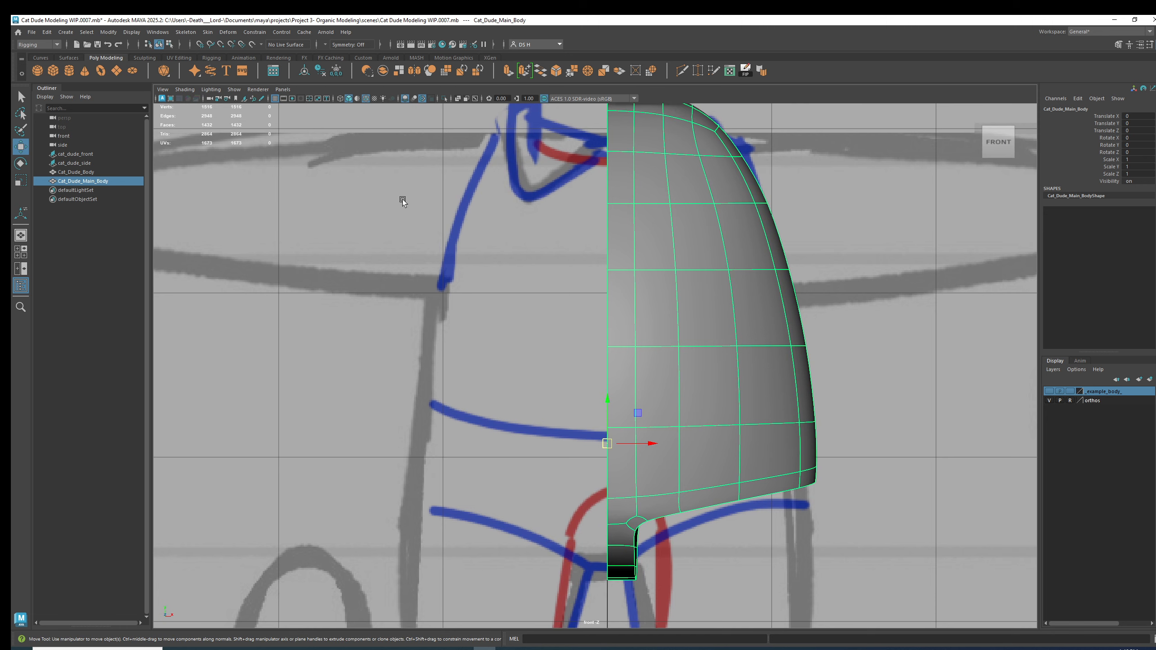
Set up a Duplicate Special of the half body as a single instance with an X scale of -1.
left_click(47, 33)
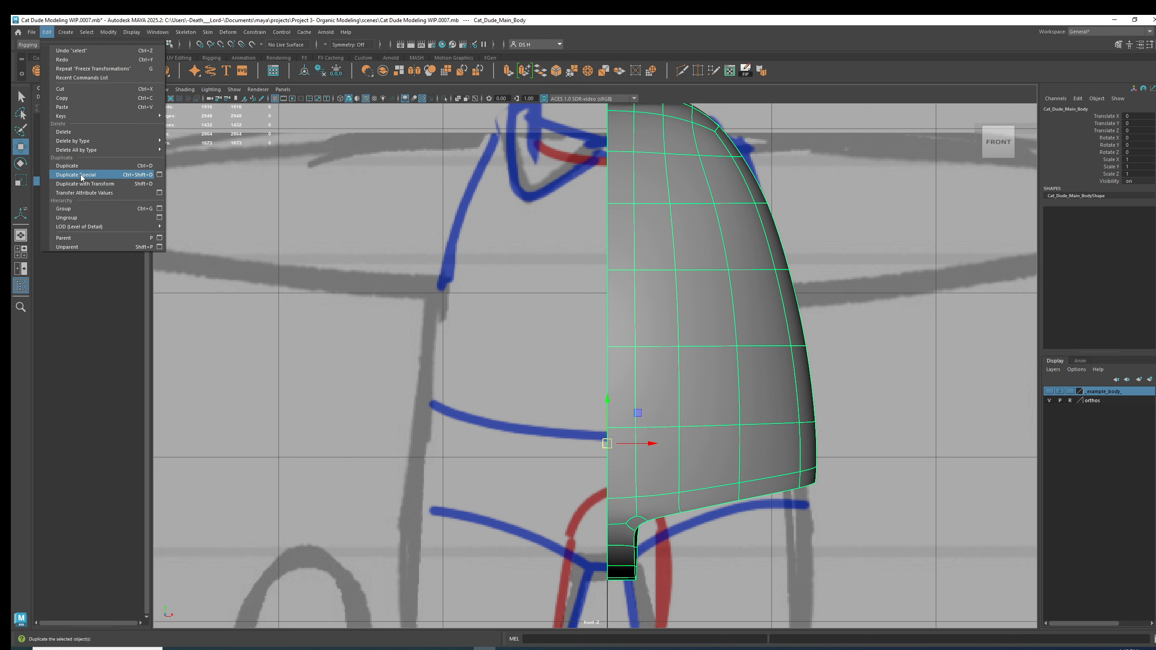
left_click(160, 175)
left_click_drag(274, 220, 310, 160)
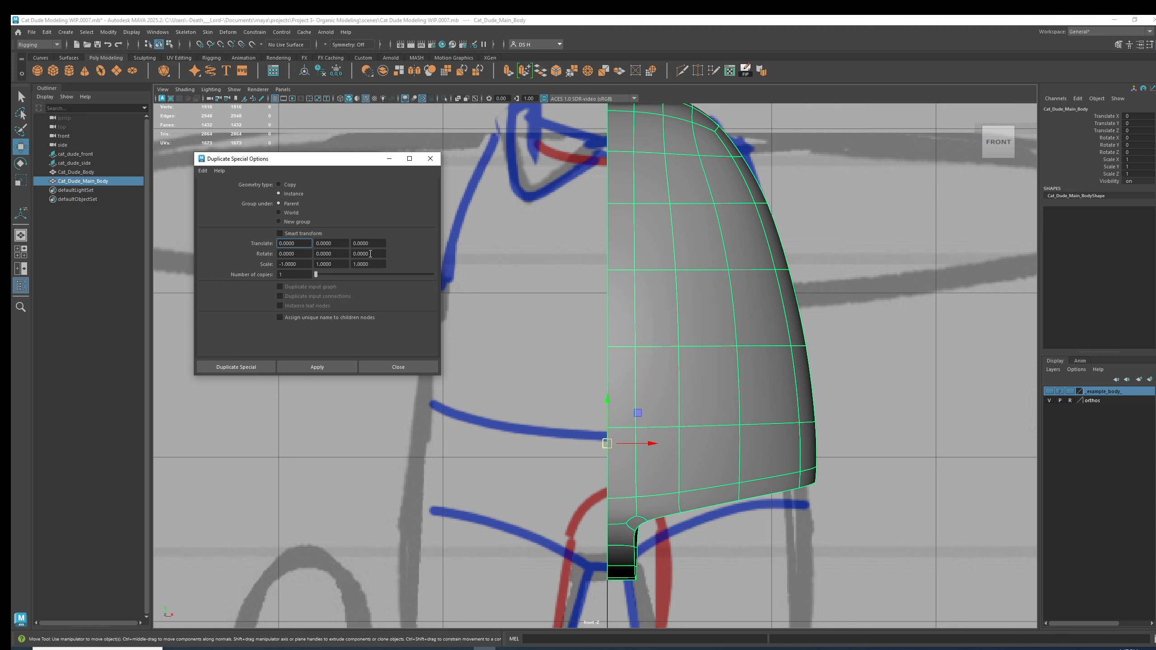
scroll(493, 239, "down", 3)
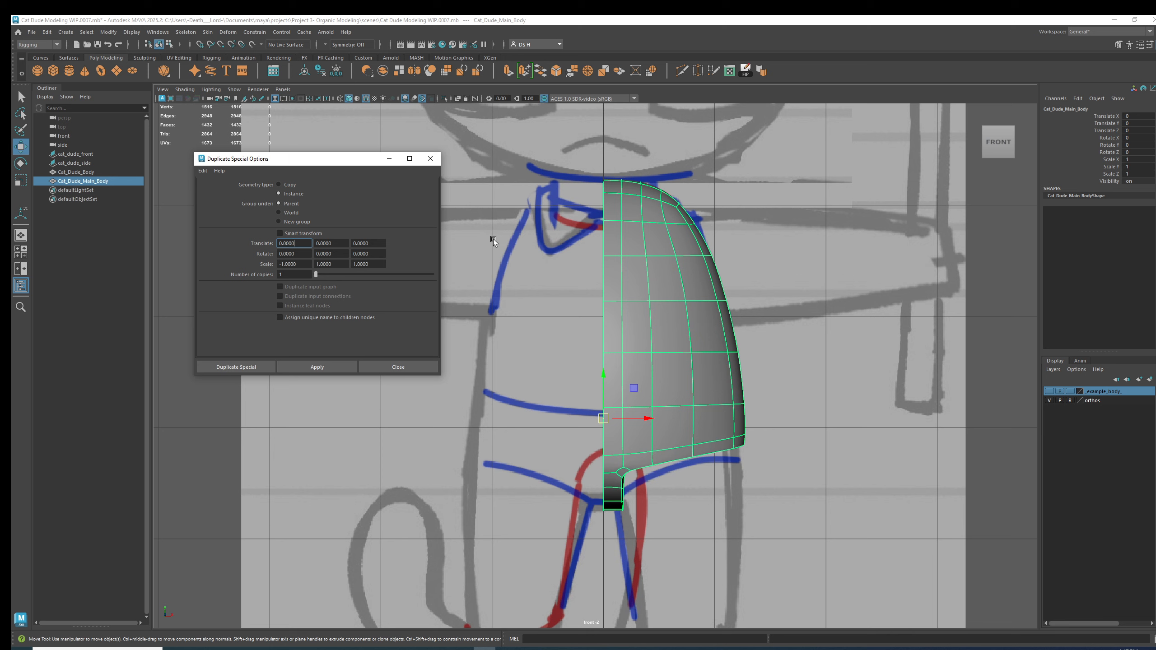
left_click(282, 265)
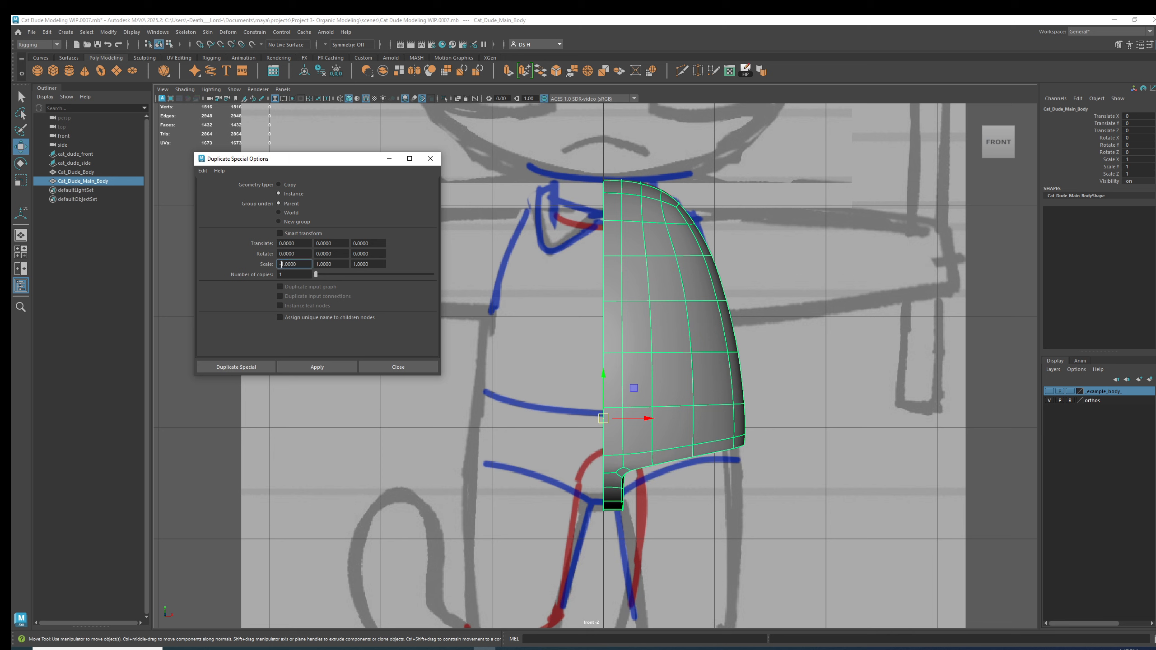